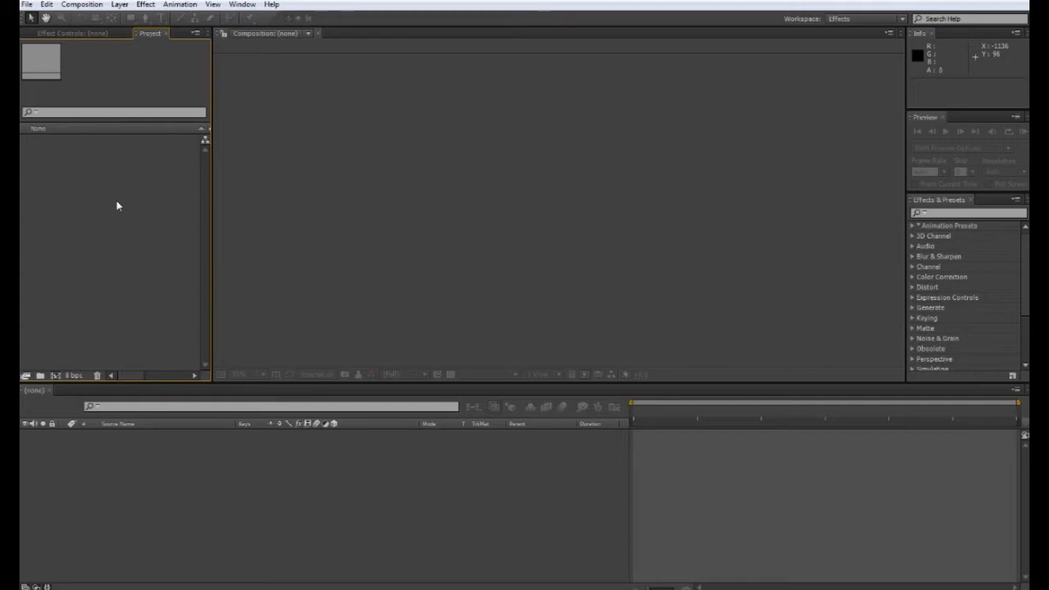
Step: Import the video clip MVI_0070.MOV from the Crap Cam folder into the project
right_click(117, 205)
left_click(95, 203)
double_click(85, 265)
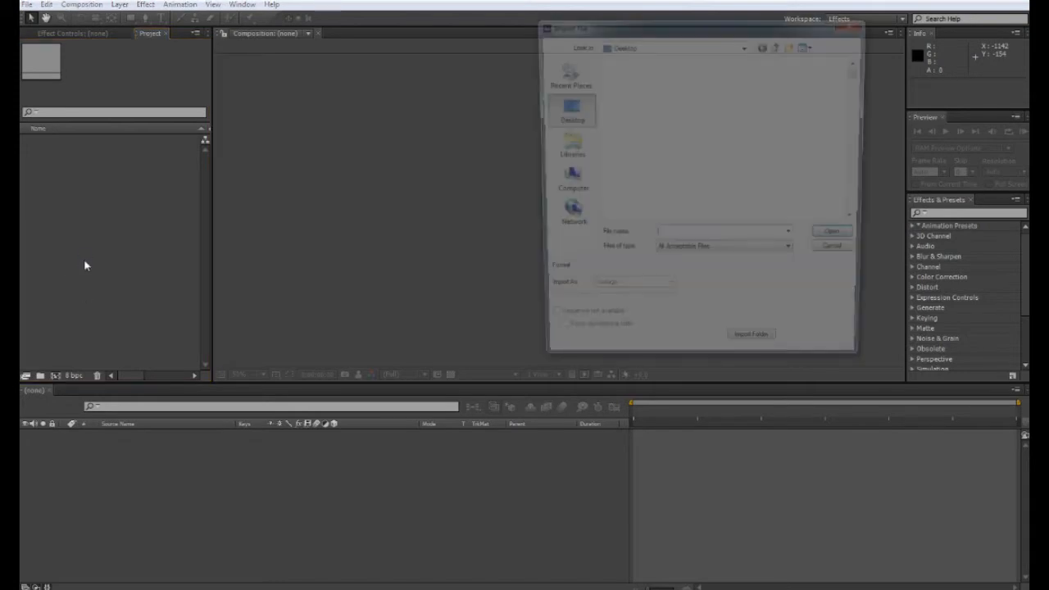
left_click(564, 182)
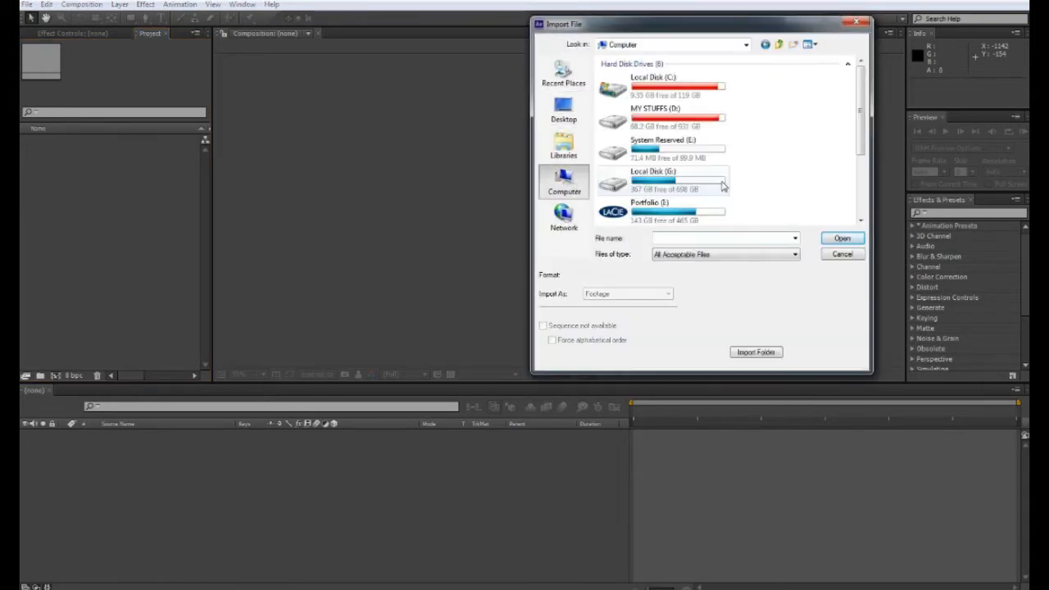
double_click(684, 191)
double_click(647, 179)
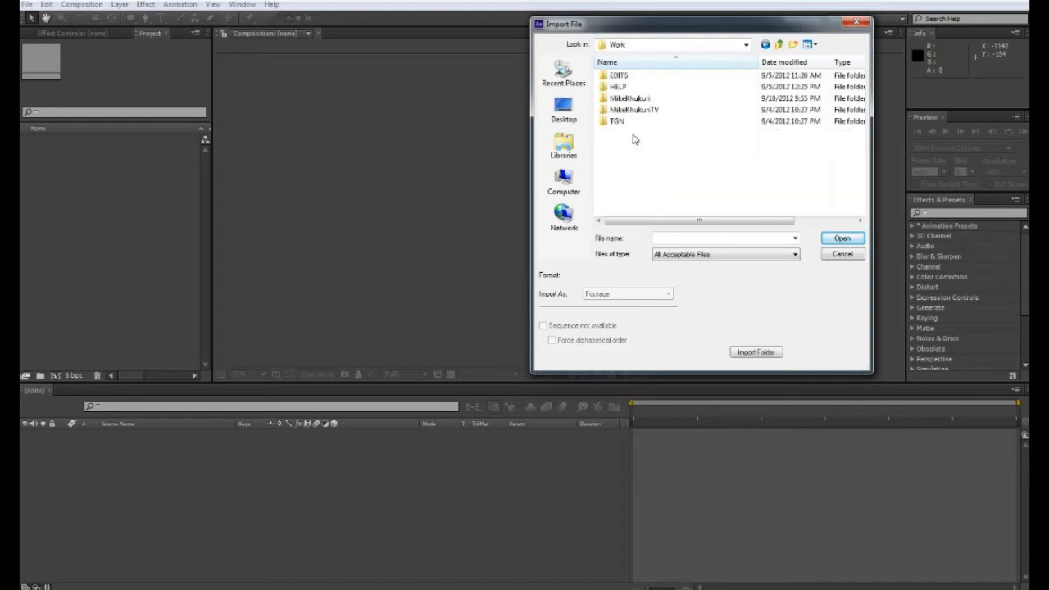
double_click(639, 123)
double_click(631, 75)
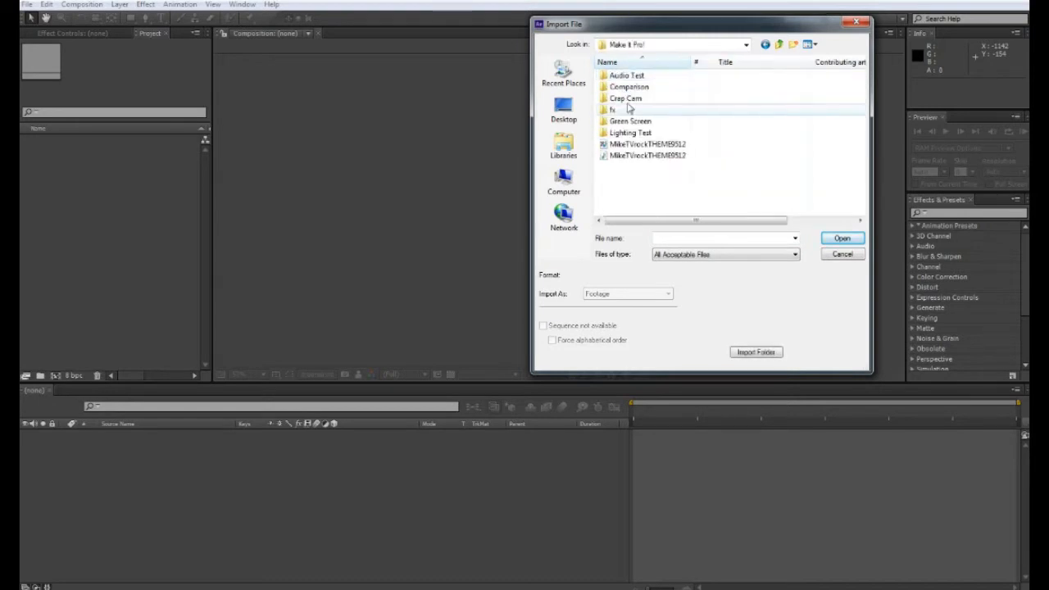
double_click(627, 99)
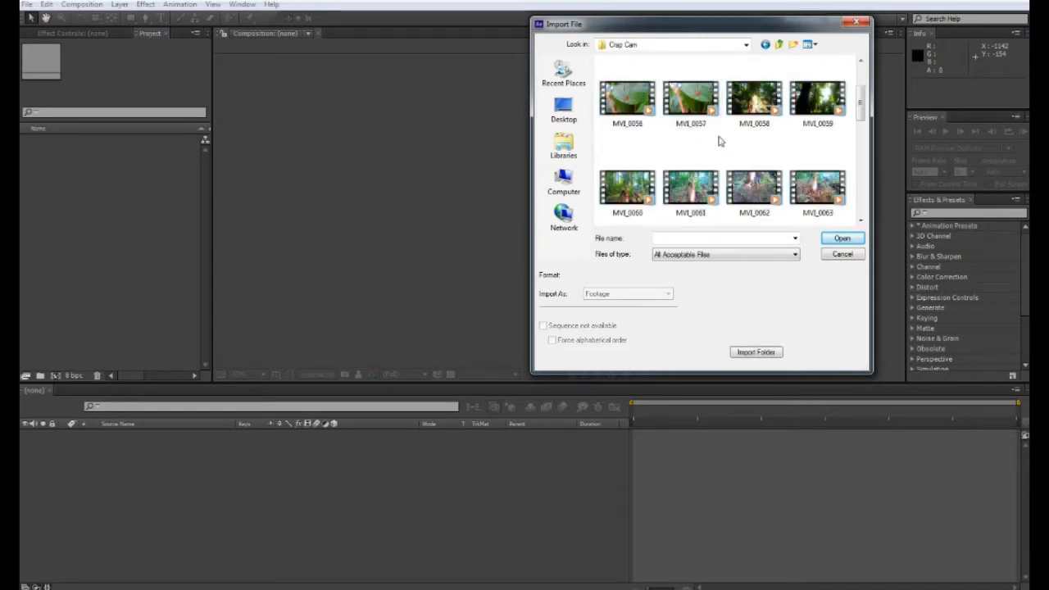
scroll(785, 164, "down", 3)
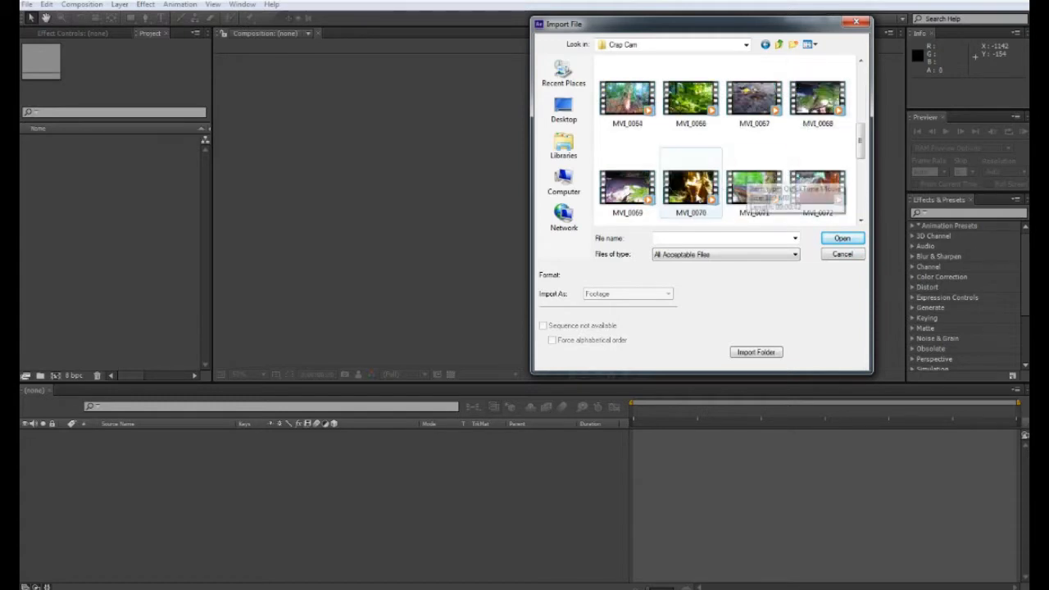
double_click(688, 189)
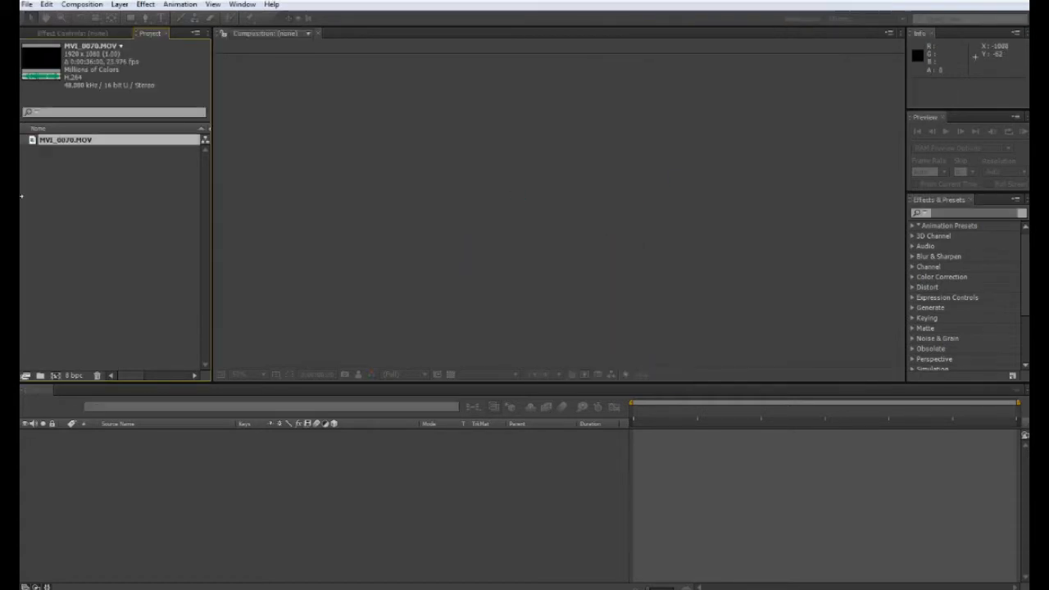
left_click(43, 186)
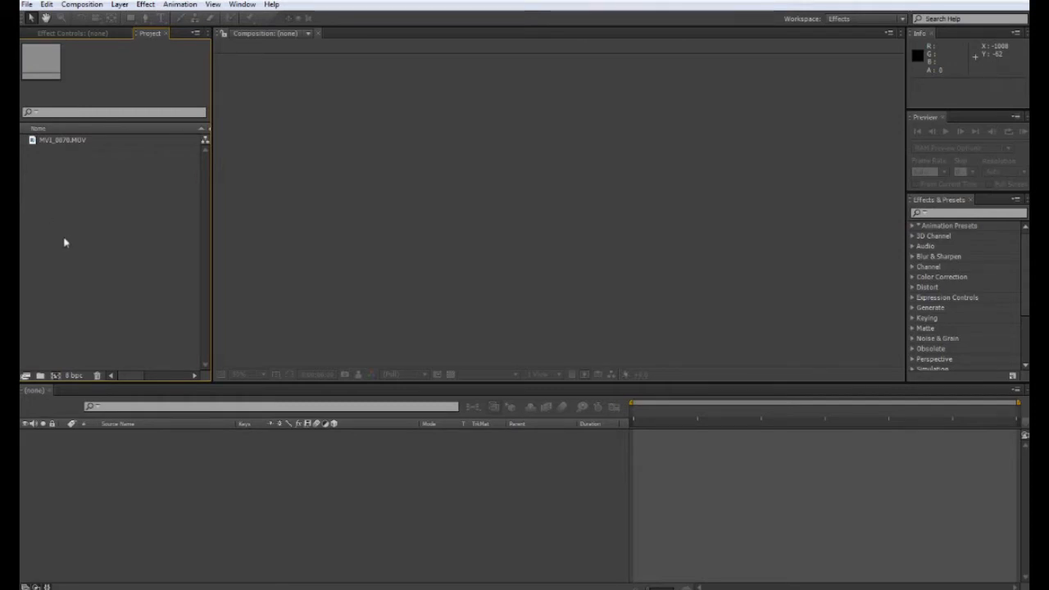
Step: Create a composition from the MVI_0070.MOV footage so that it takes on the clip's settings
left_click(98, 5)
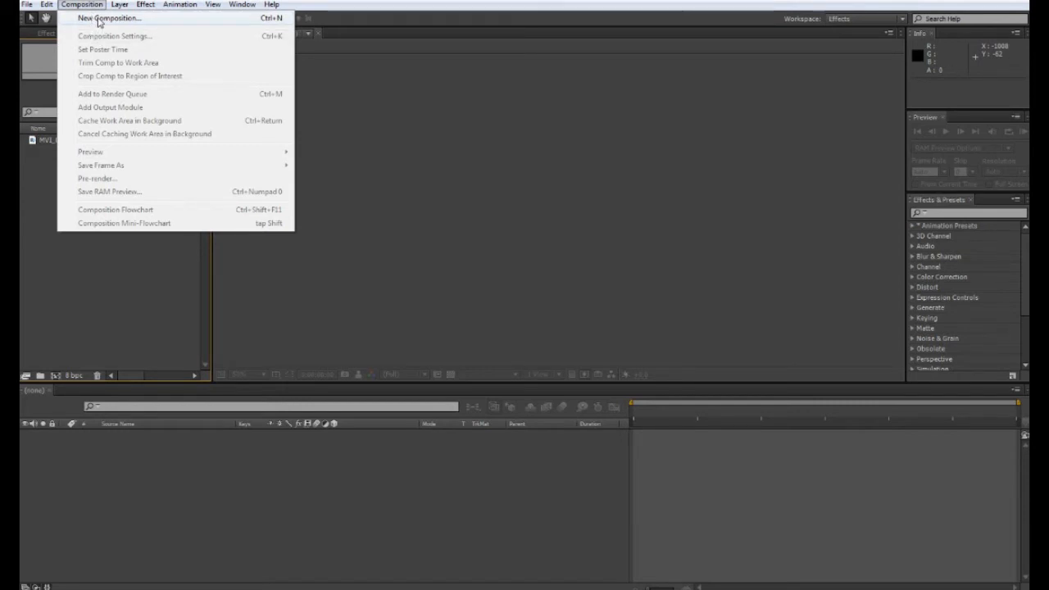
left_click(58, 266)
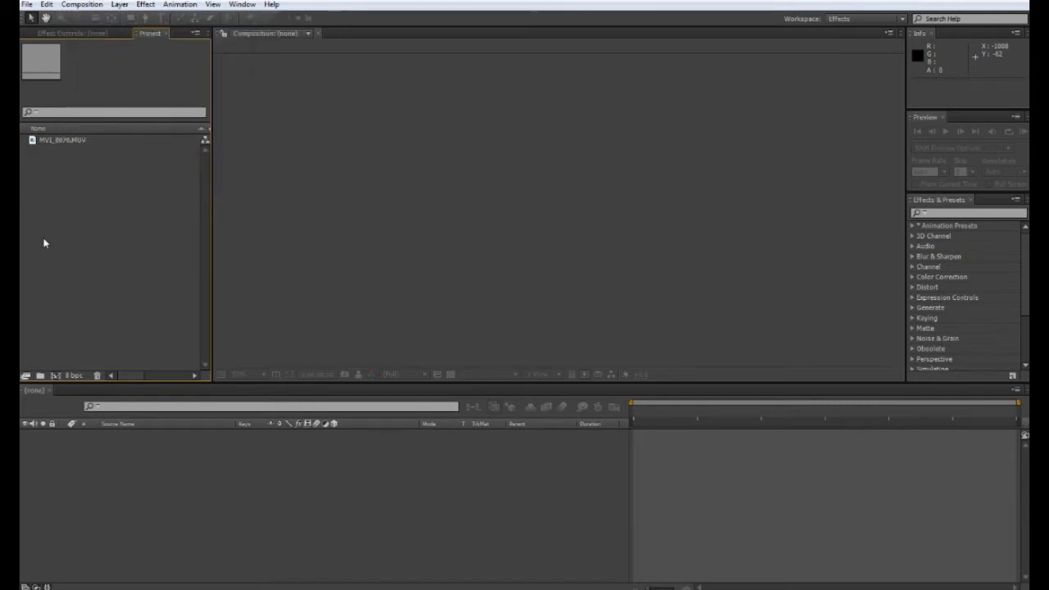
left_click(34, 144)
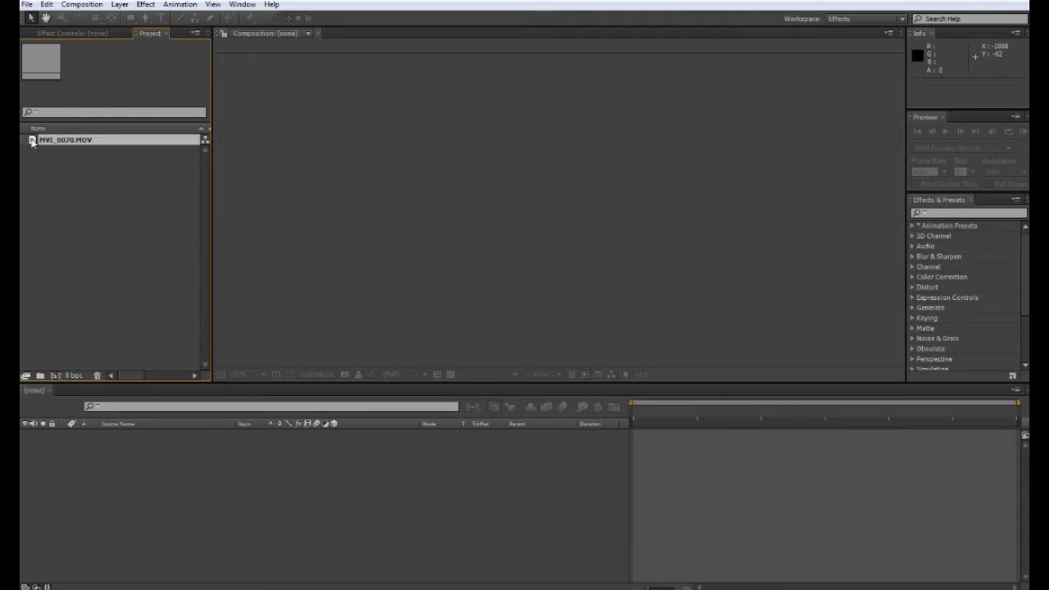
left_click_drag(33, 145, 55, 376)
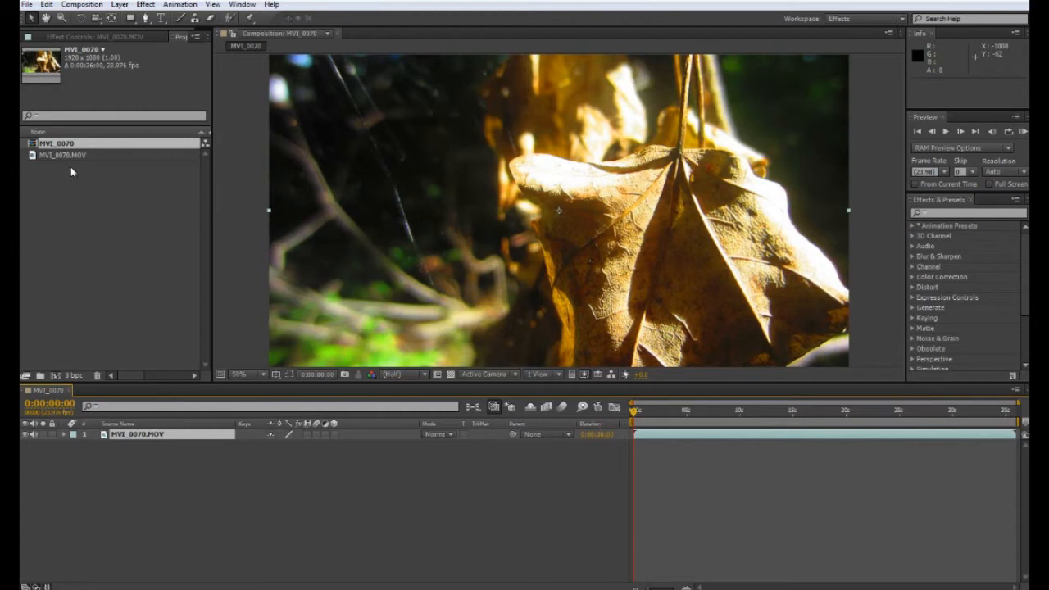
Step: Review the new composition settings, including the preset, size and frame rate options, and cancel without creating one
left_click(146, 5)
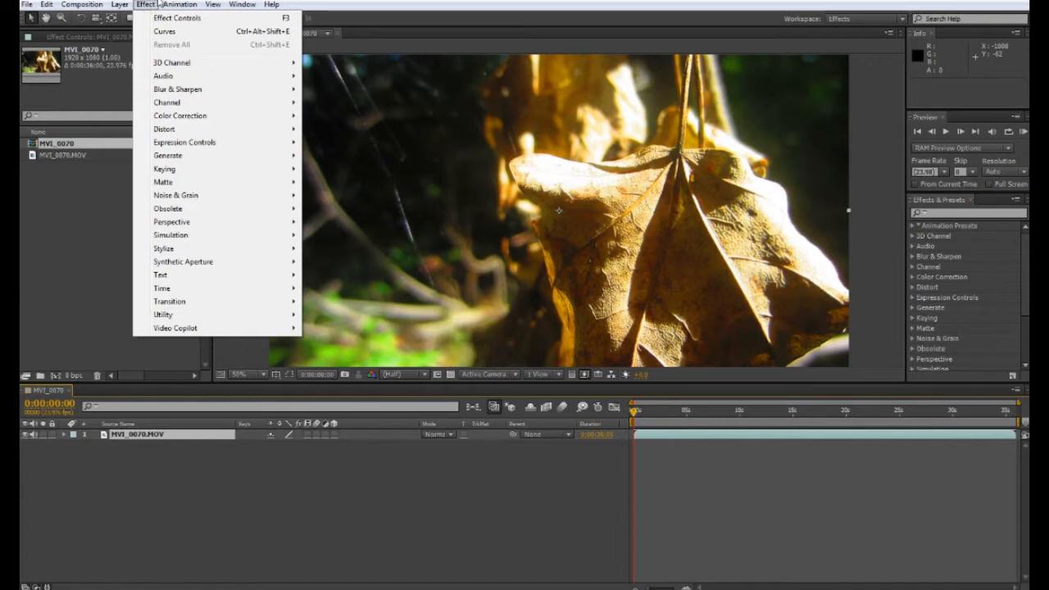
mouse_move(90, 7)
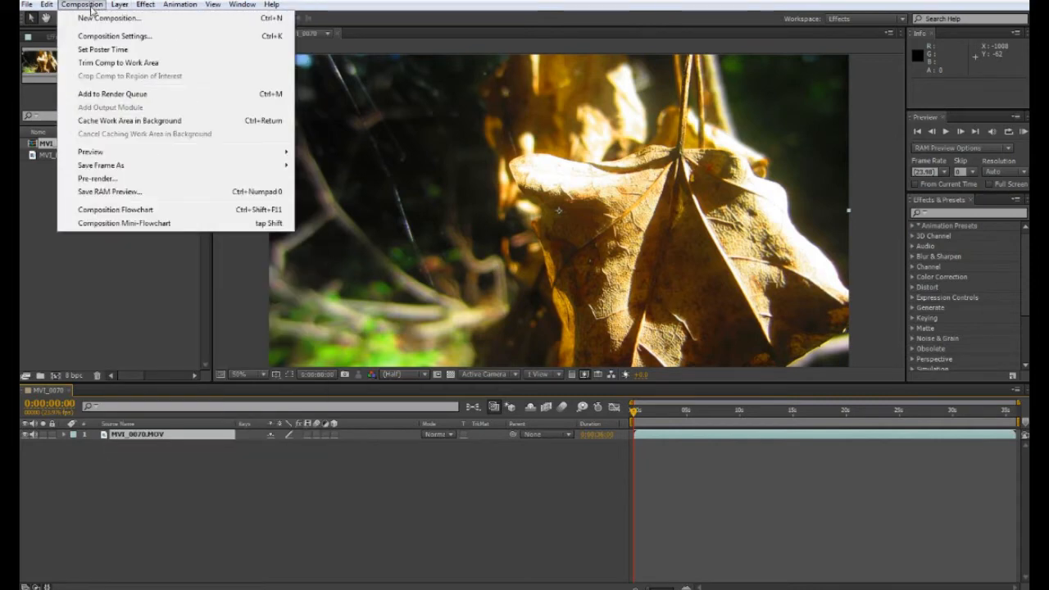
left_click(91, 18)
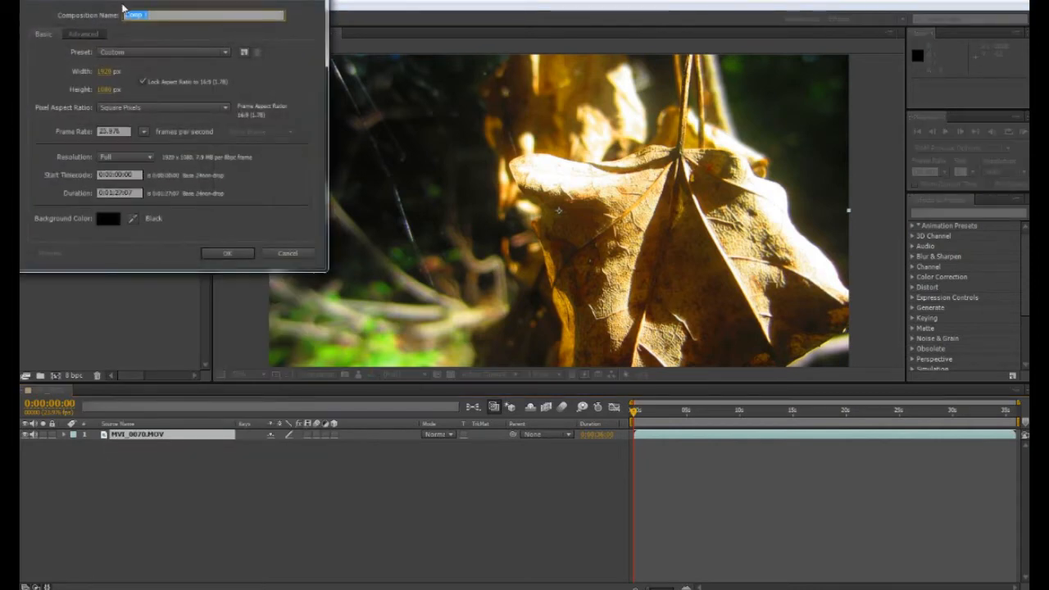
left_click(87, 16)
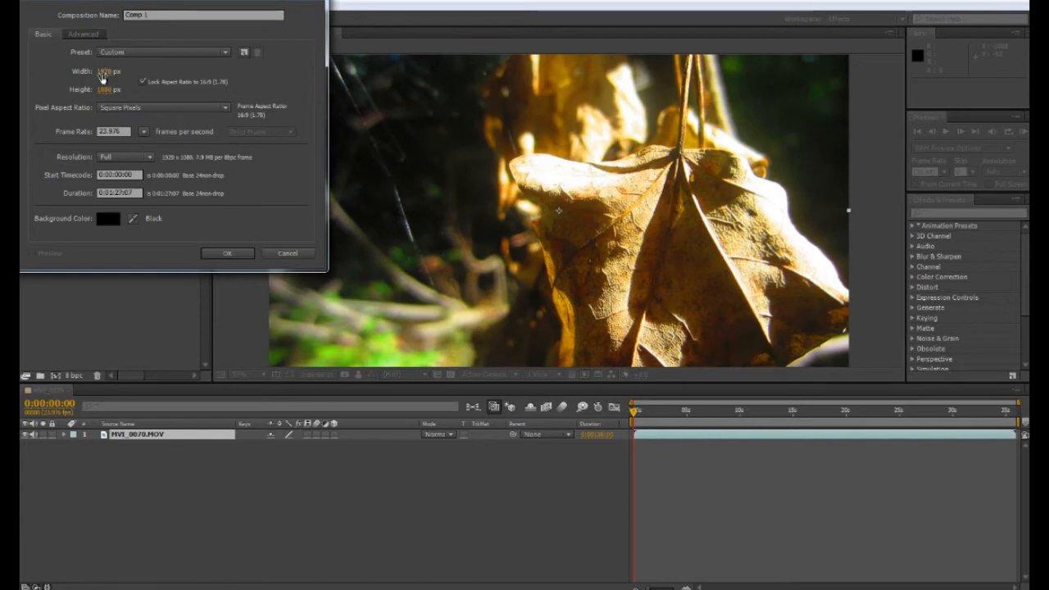
left_click(143, 54)
left_click(143, 60)
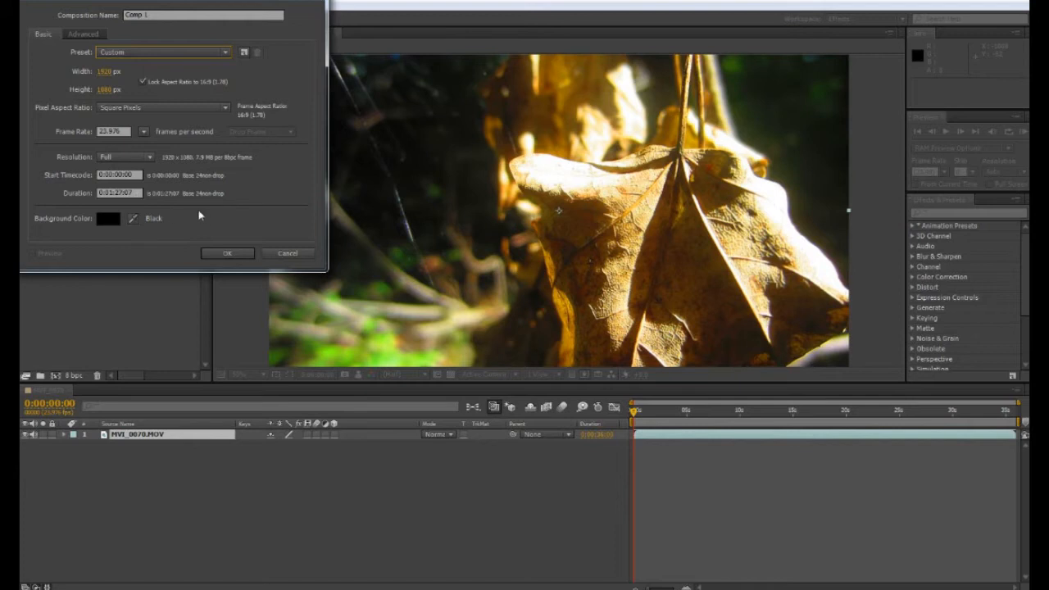
left_click(284, 253)
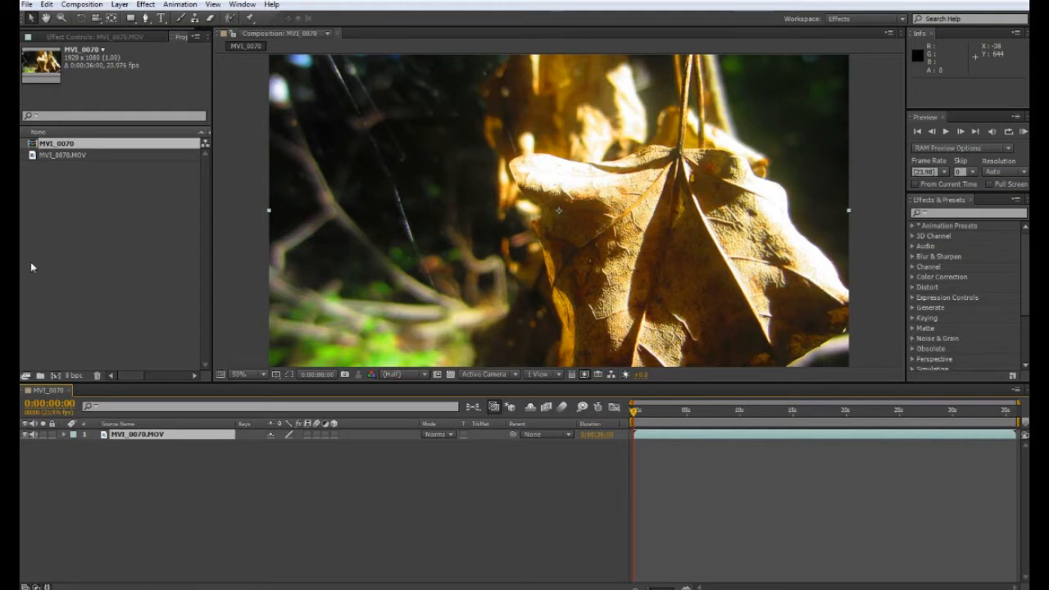
Step: Scrub through the composition to about 0:00:23:20 and return the current time to 0:00:01:21
left_click(732, 413)
left_click_drag(699, 413, 890, 412)
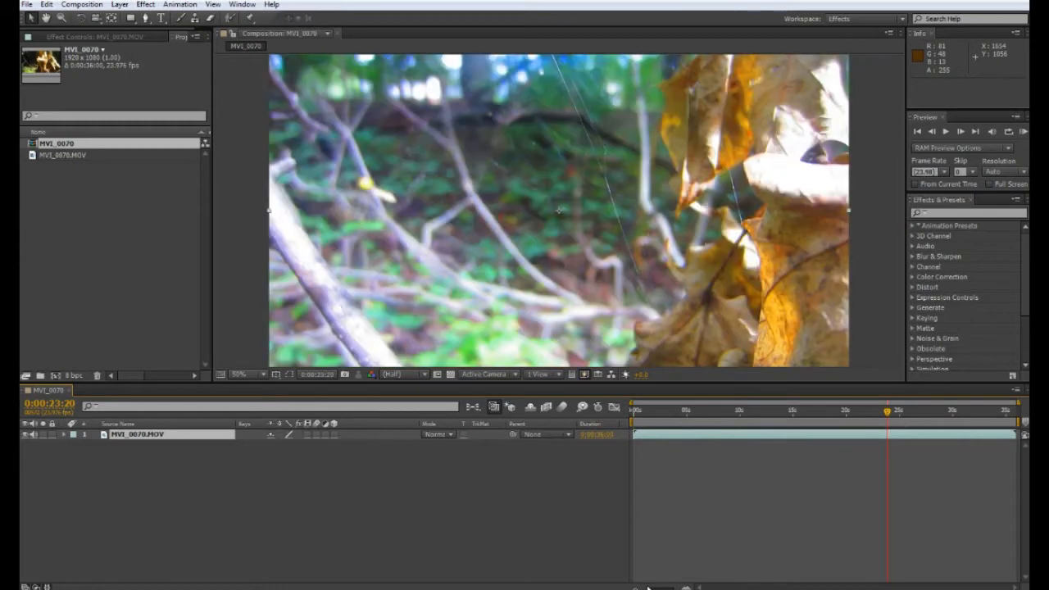
left_click(653, 412)
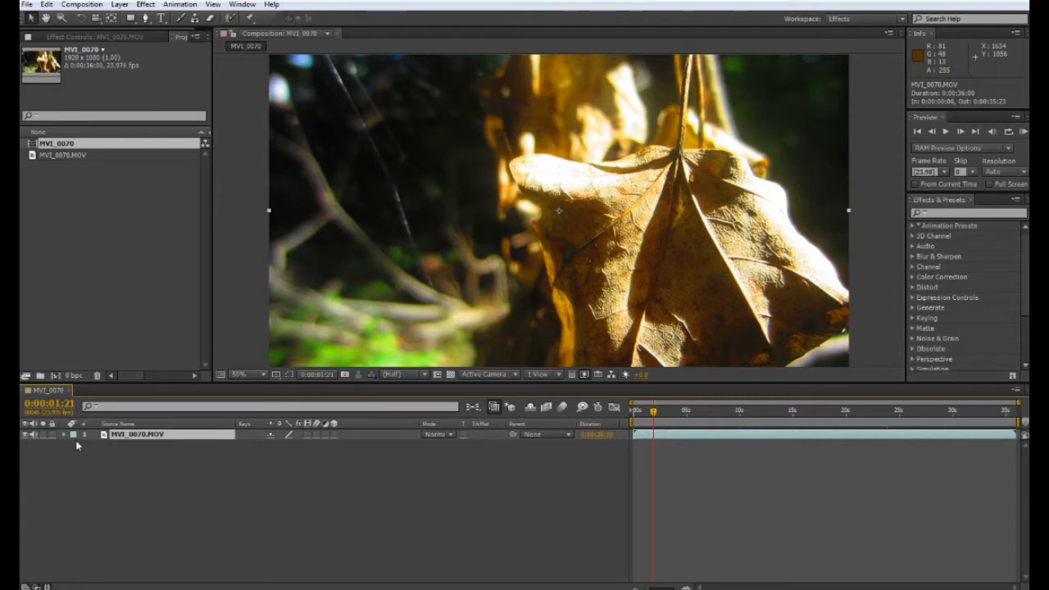
Step: Expand the MVI_0070.MOV layer's Transform properties, try changing its opacity, rotation and scale, and undo the changes
left_click(64, 435)
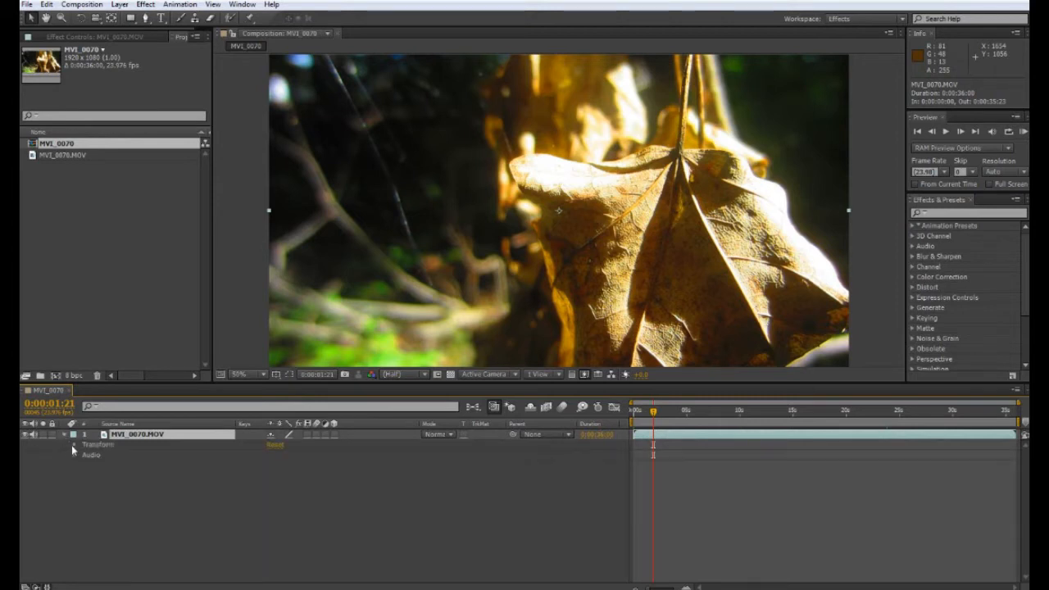
left_click(74, 445)
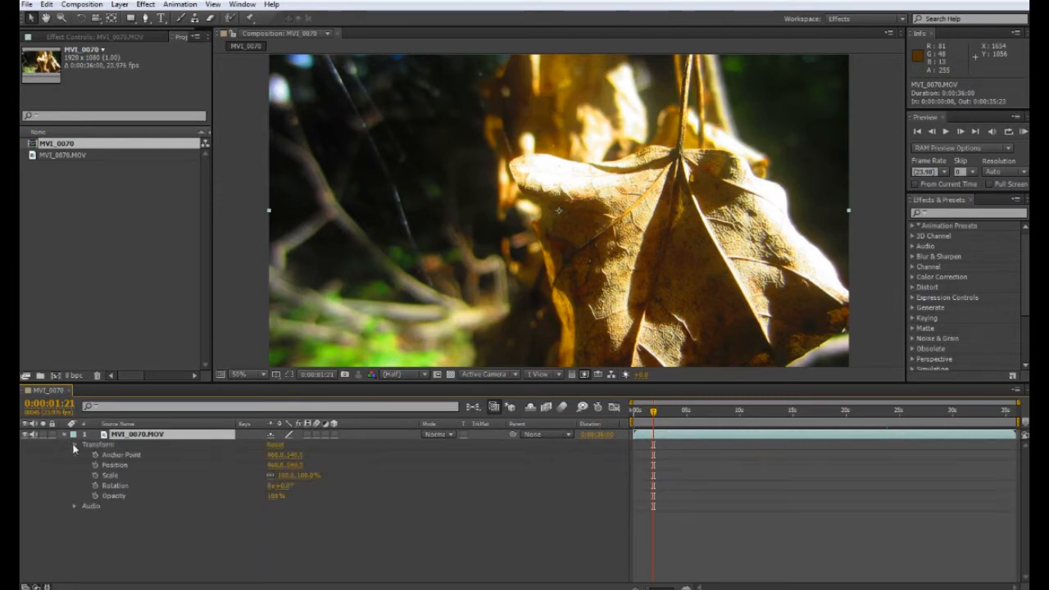
left_click_drag(278, 495, 338, 500)
left_click_drag(279, 485, 699, 542)
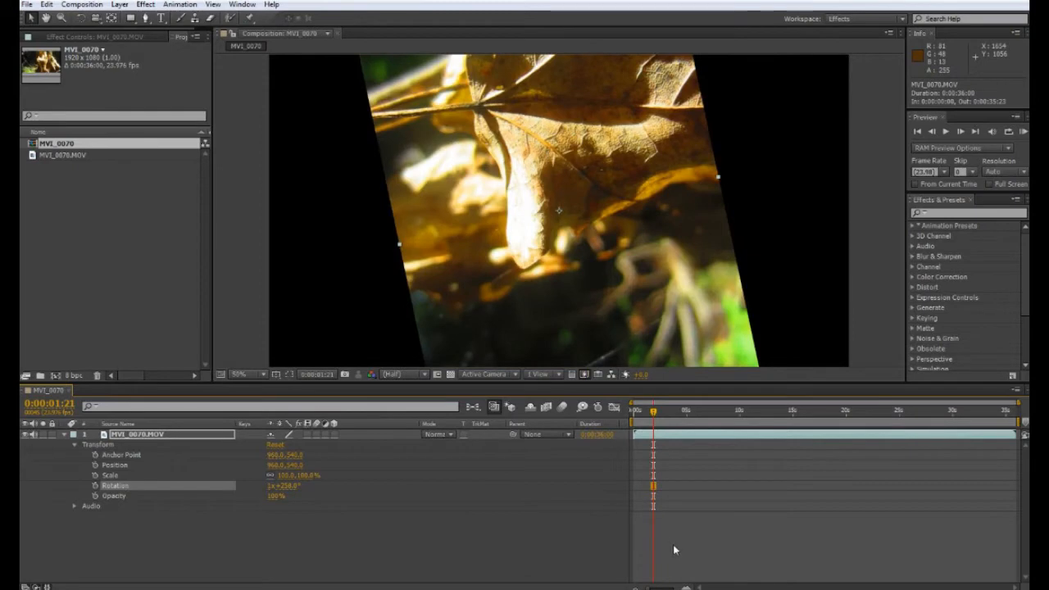
key("ctrl+z")
left_click_drag(291, 473, 393, 478)
key("ctrl+z")
key("ctrl+z")
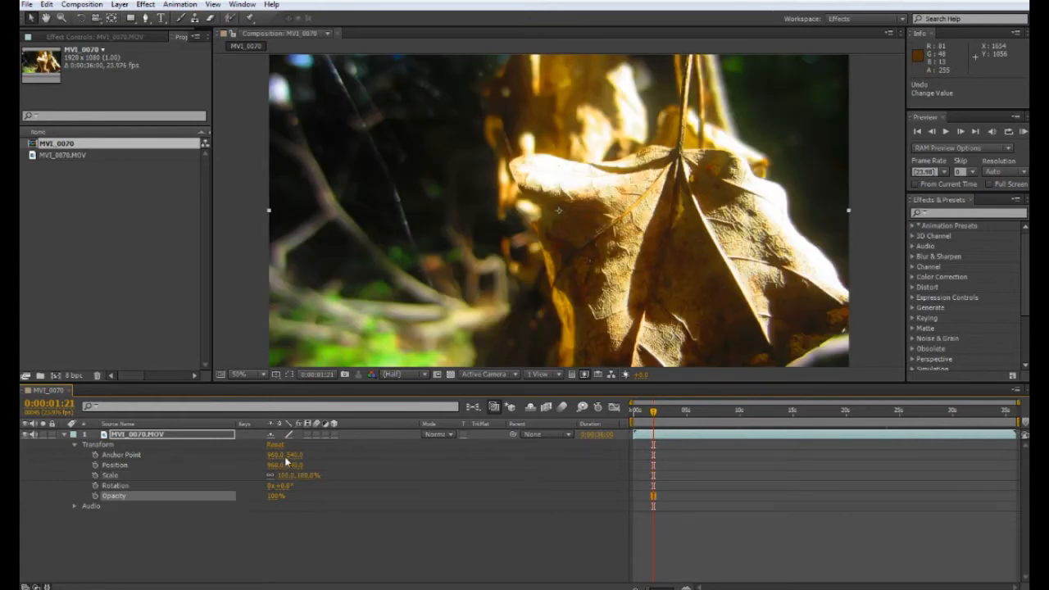
Step: Make the MVI_0070.MOV layer 3D, try moving it along its depth axis, and undo the move
left_click(332, 435)
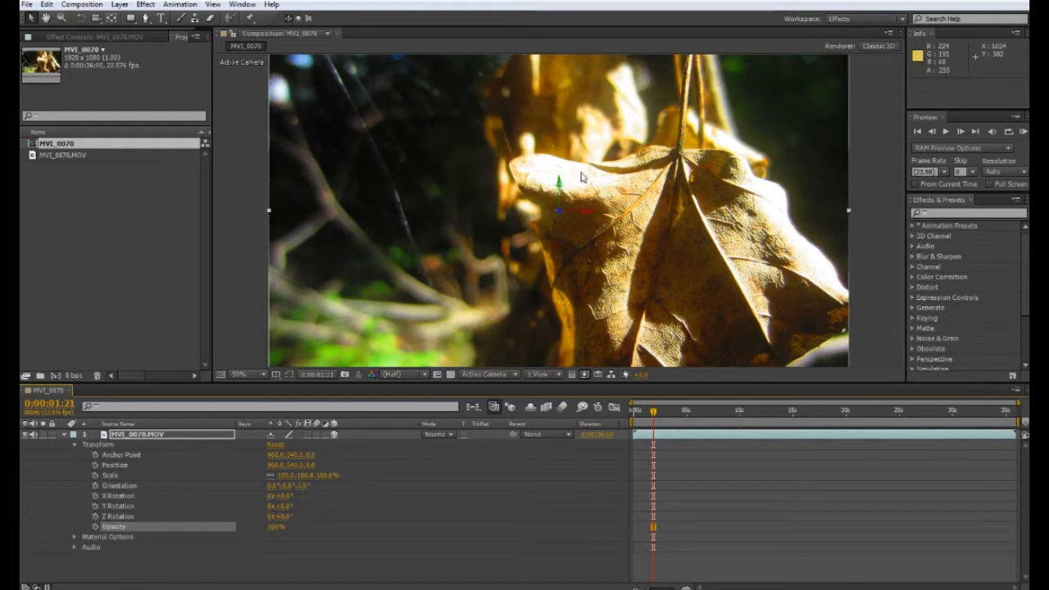
left_click_drag(557, 208, 547, 233)
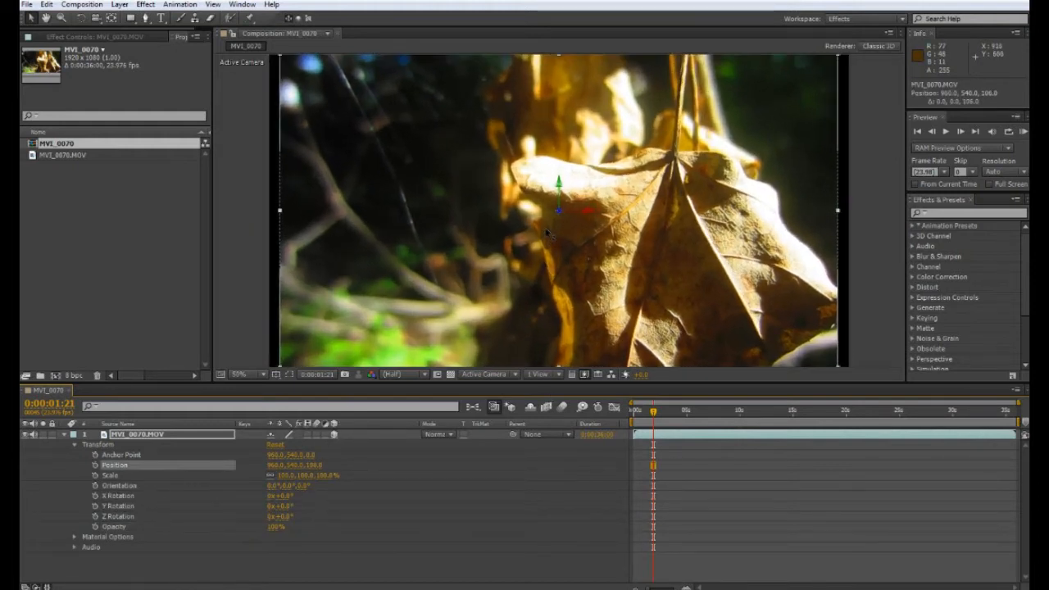
key("ctrl+z")
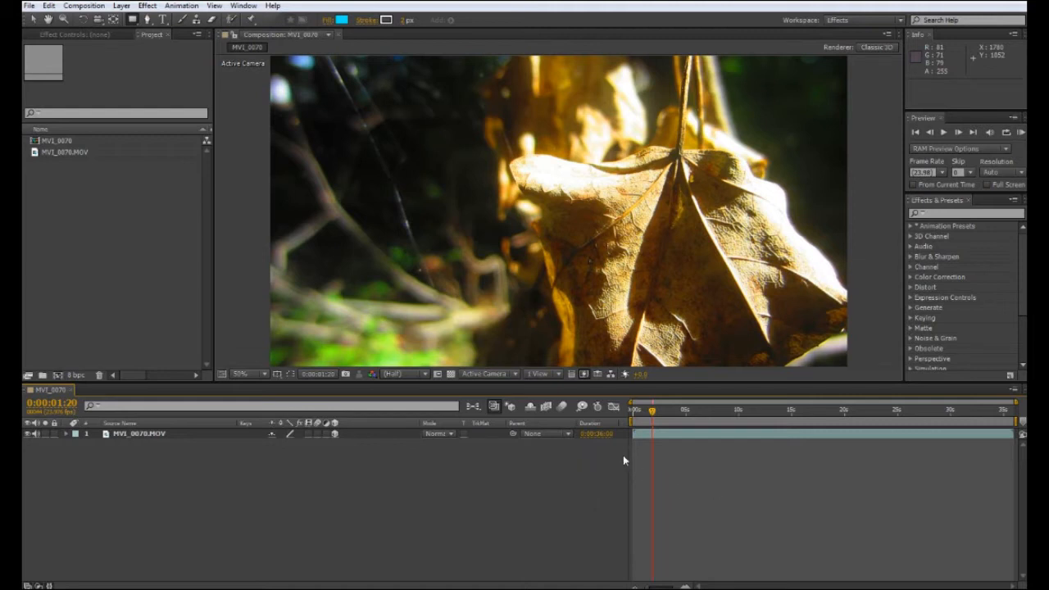
Step: Add a new solid layer above the footage with its color set to black
left_click(121, 7)
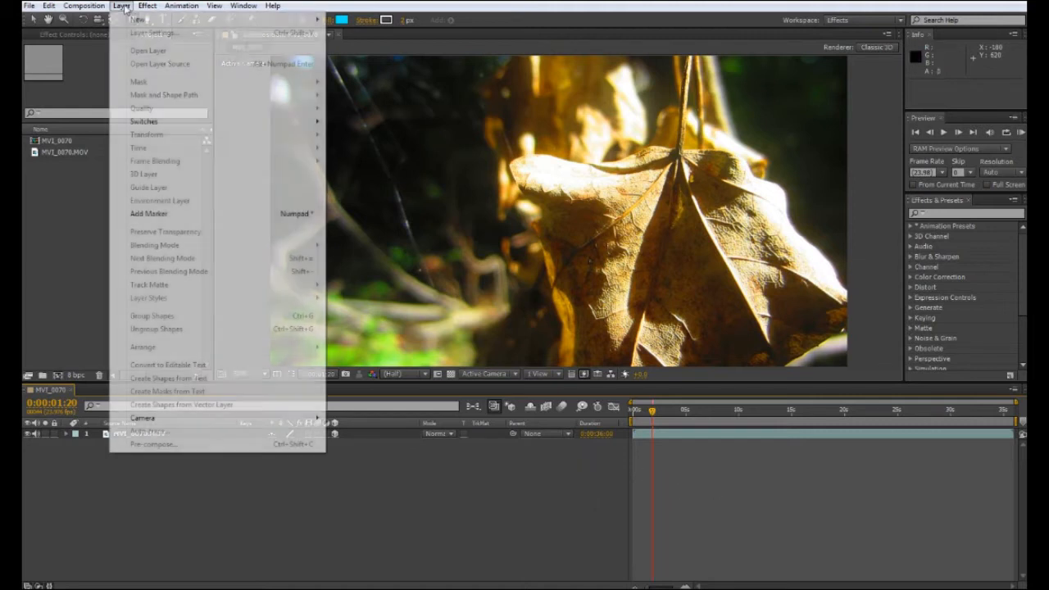
mouse_move(127, 19)
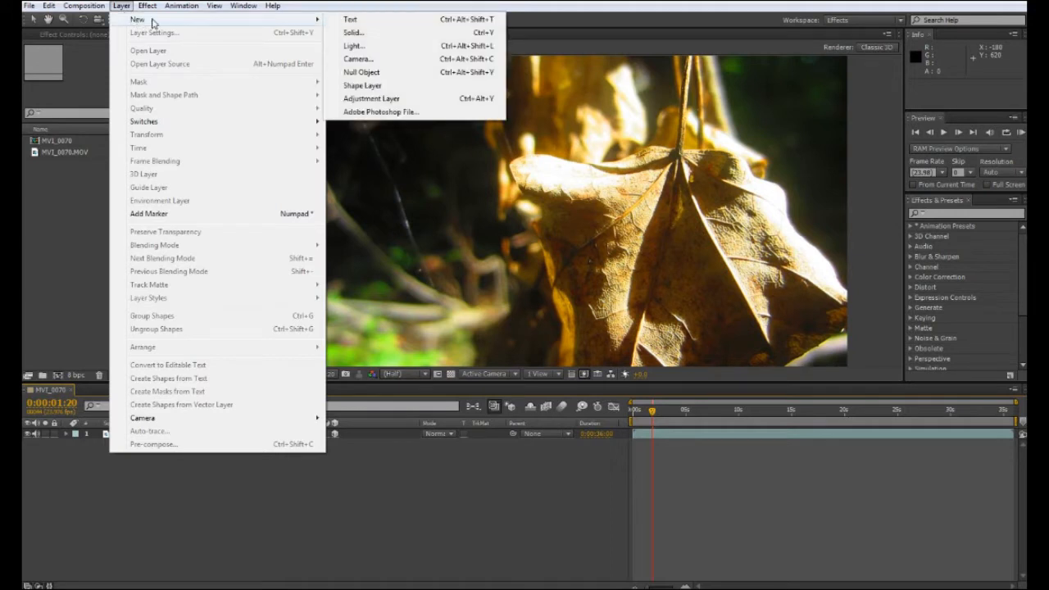
left_click(366, 35)
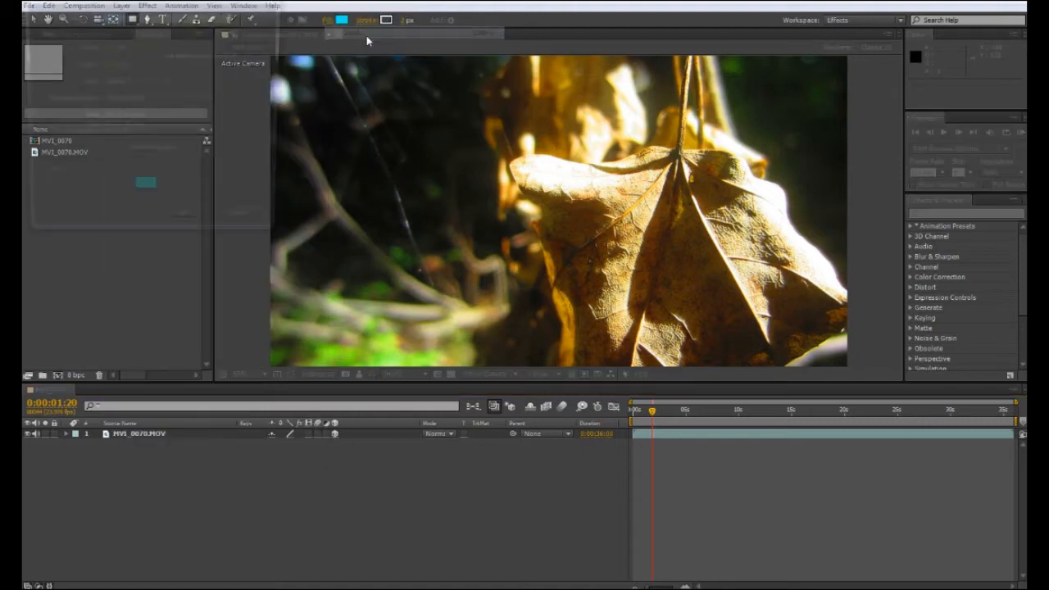
left_click(150, 201)
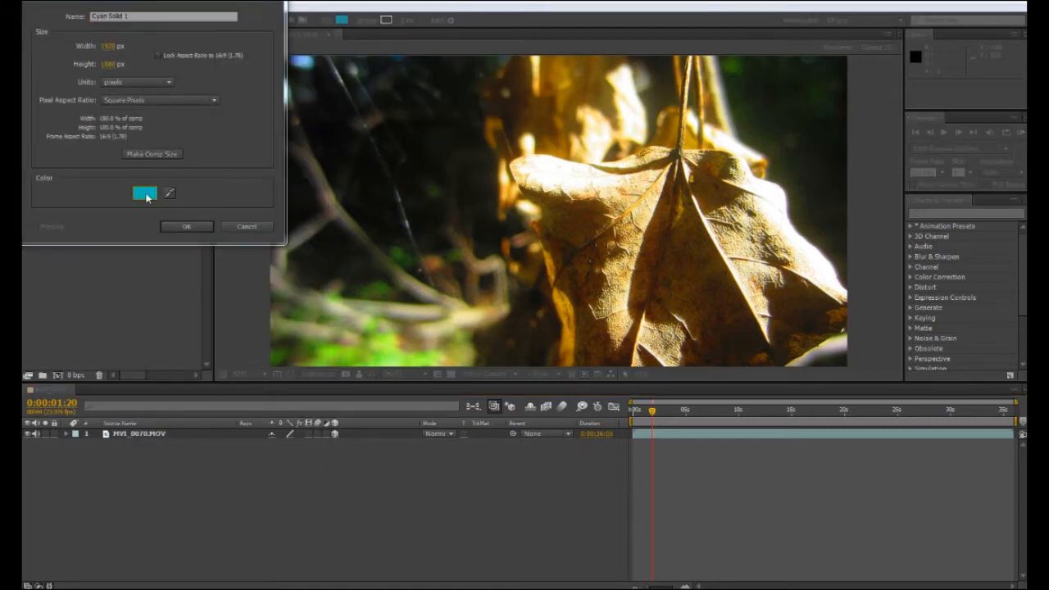
left_click_drag(122, 93, 213, 202)
left_click(293, 16)
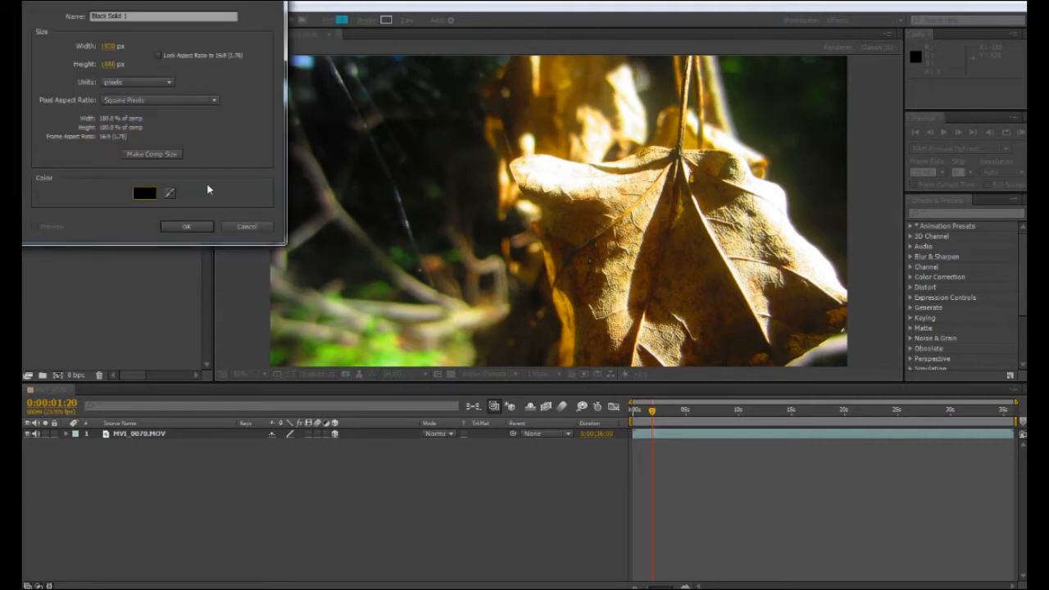
left_click(186, 226)
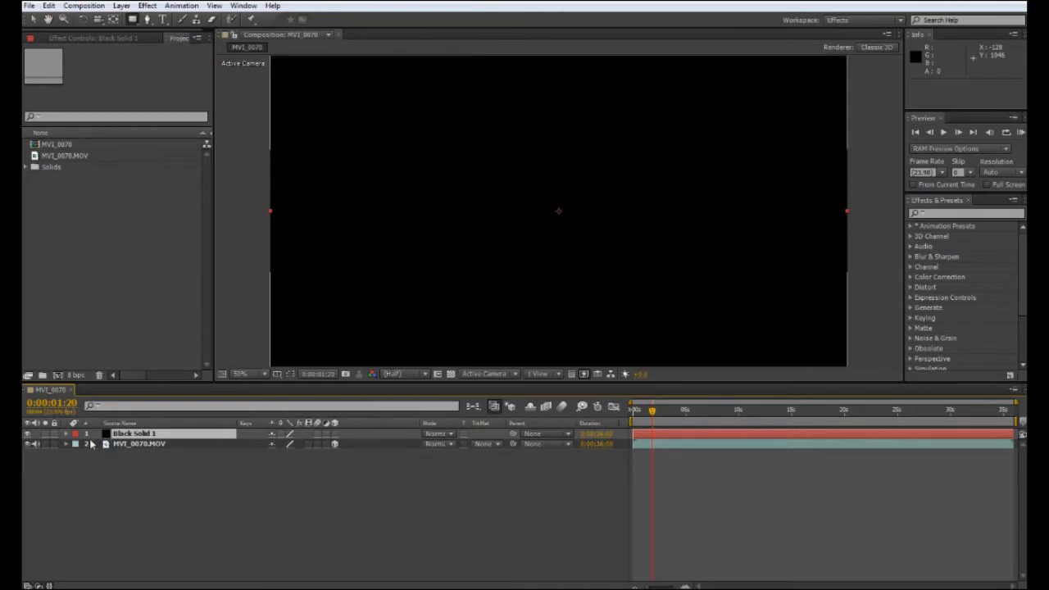
Step: Toggle the black solid's visibility off and on to compare it with the footage beneath
left_click(26, 434)
left_click(27, 434)
left_click(27, 434)
left_click(27, 435)
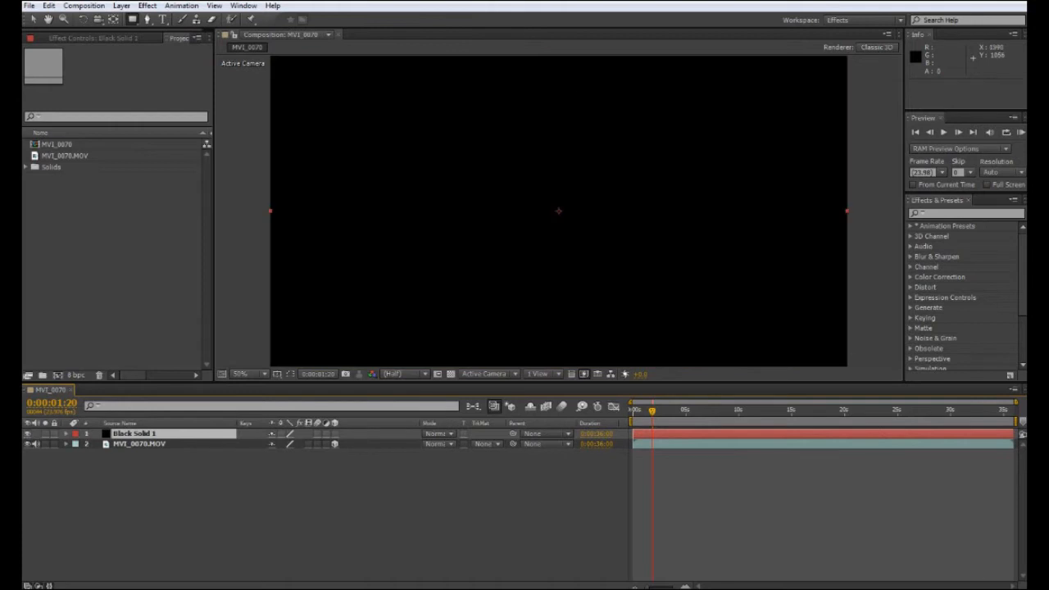
Step: Draw an elliptical mask on the black solid with the Ellipse tool, spanning slightly beyond the frame's edges
left_click(133, 20)
left_click(136, 23)
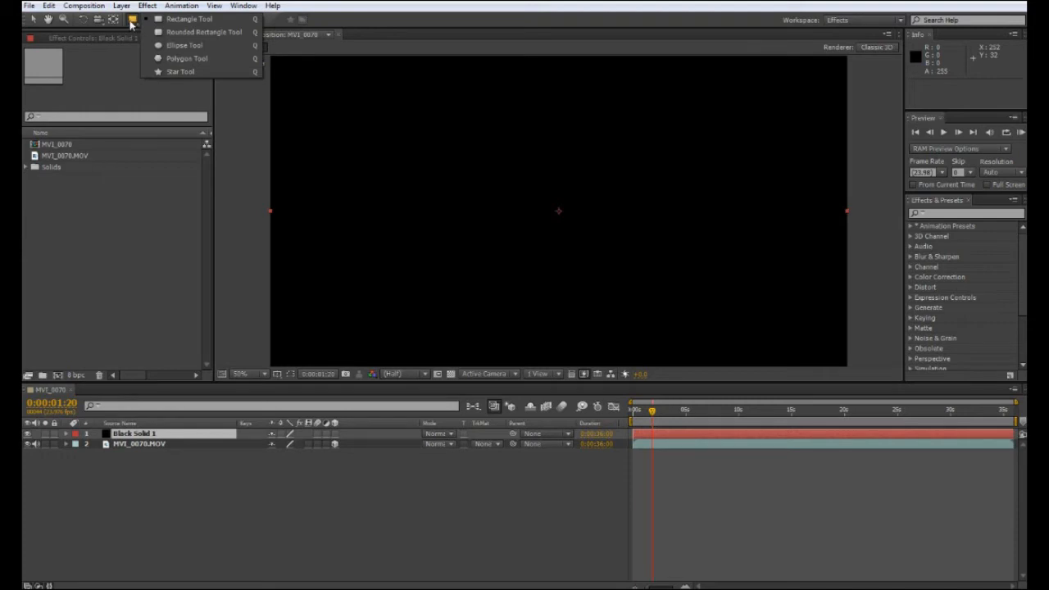
left_click(131, 24)
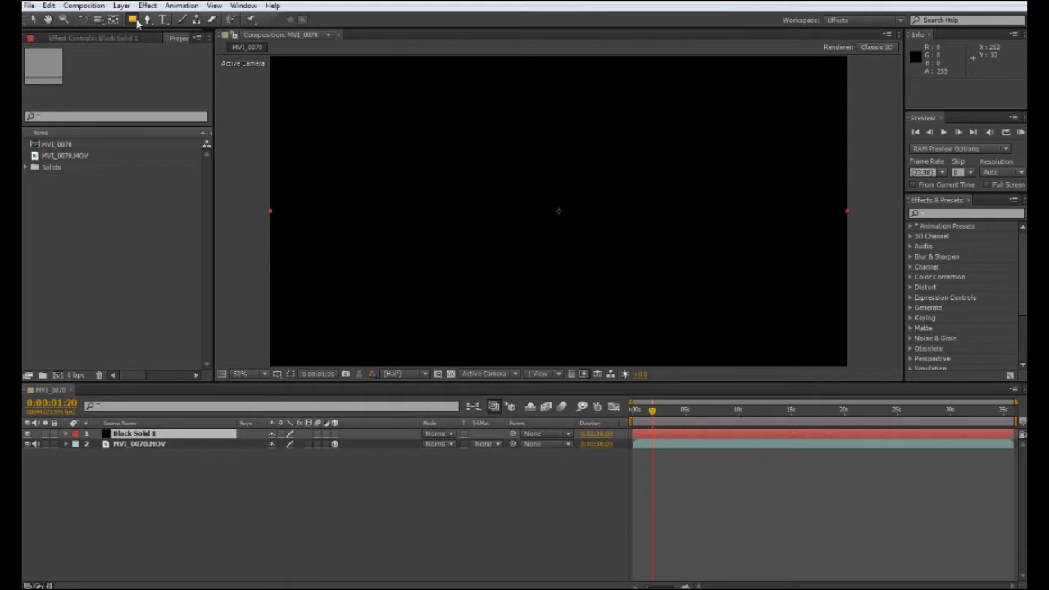
left_click(136, 23)
left_click(180, 48)
key("comma")
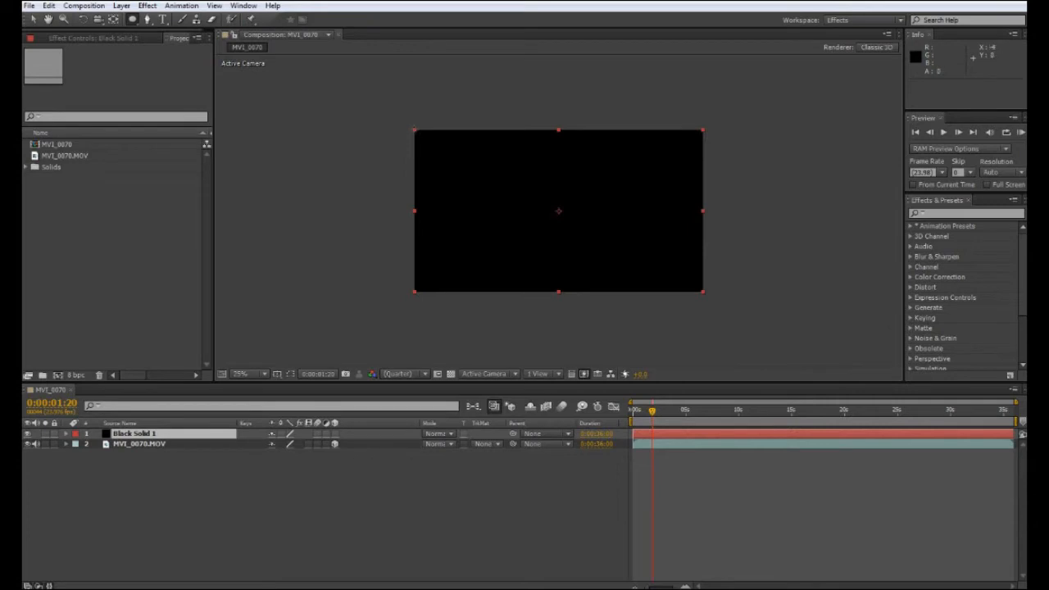
left_click_drag(409, 124, 721, 299)
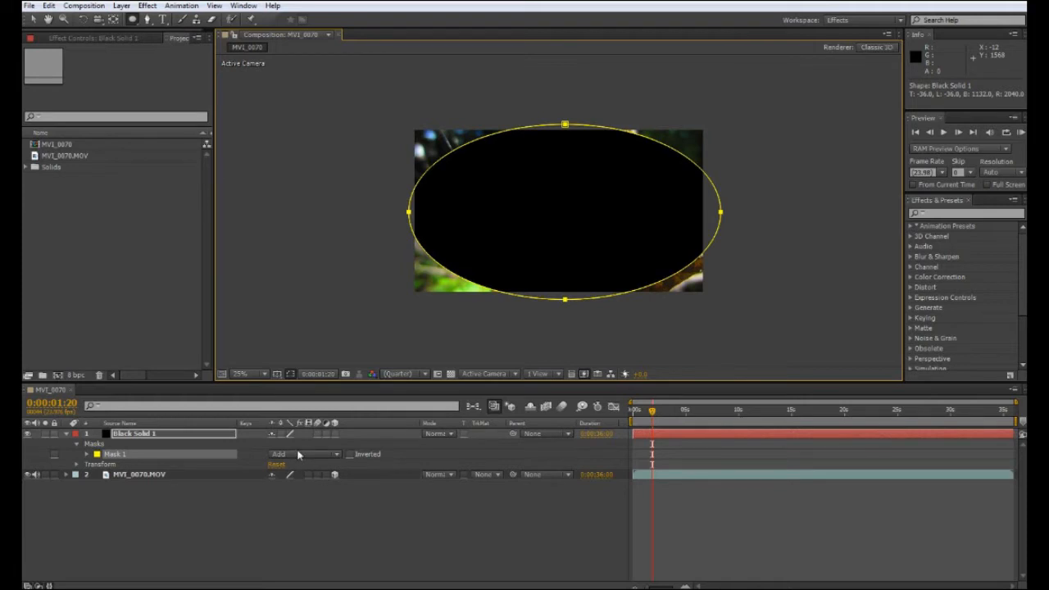
Step: Reveal the black solid's mask properties and set Mask 1's mode to Subtract
left_click(118, 440)
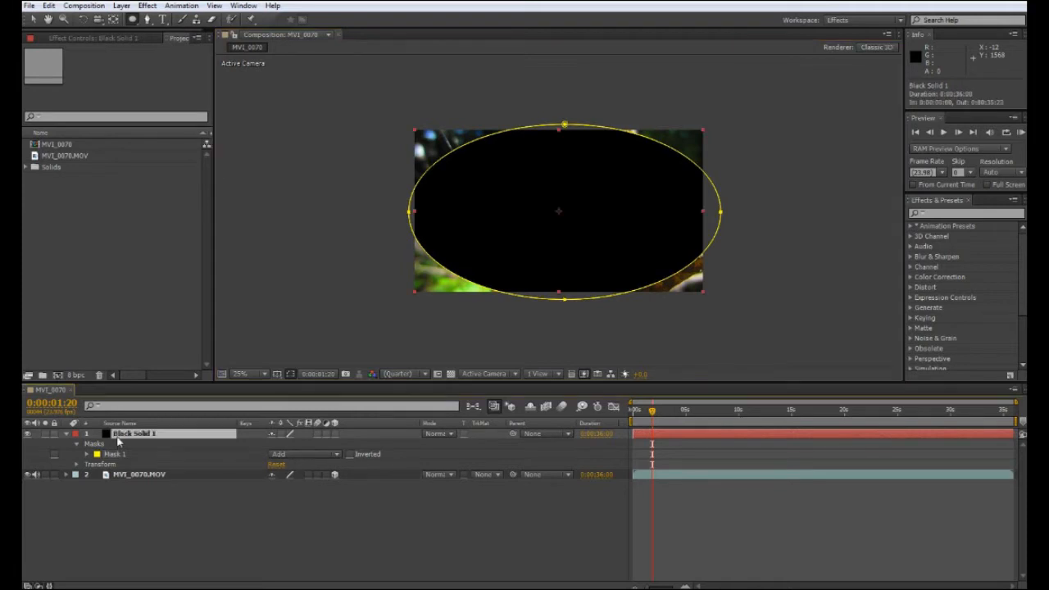
key("m")
key("m")
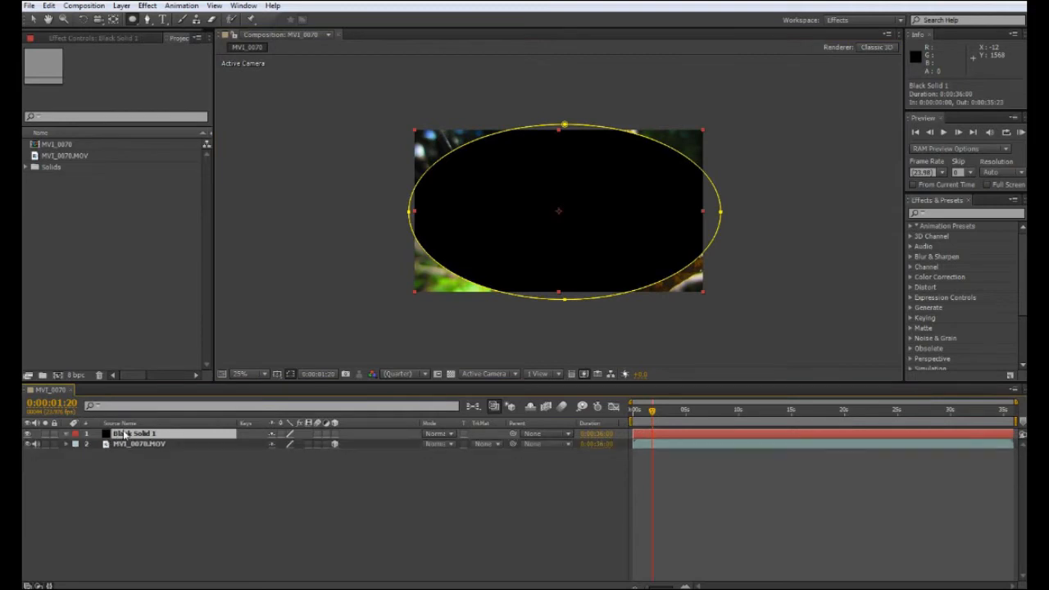
key("m")
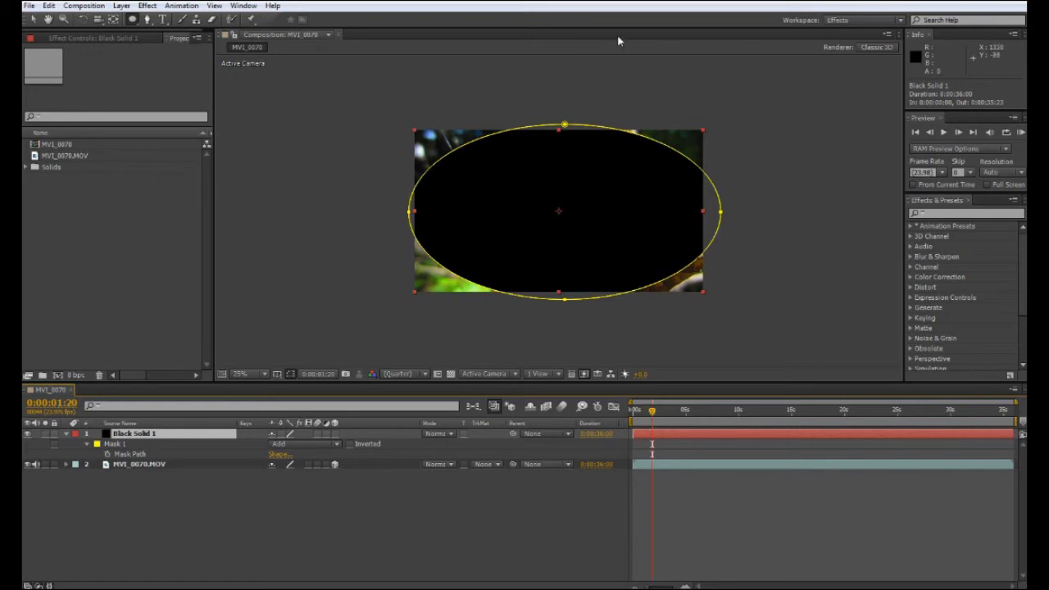
left_click(277, 445)
left_click(301, 485)
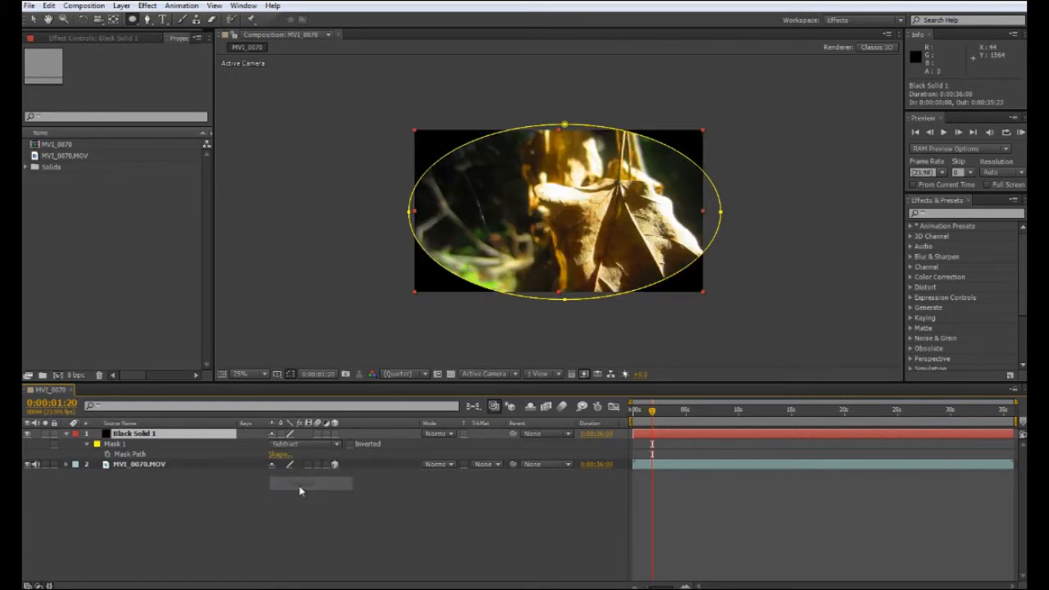
left_click(289, 519)
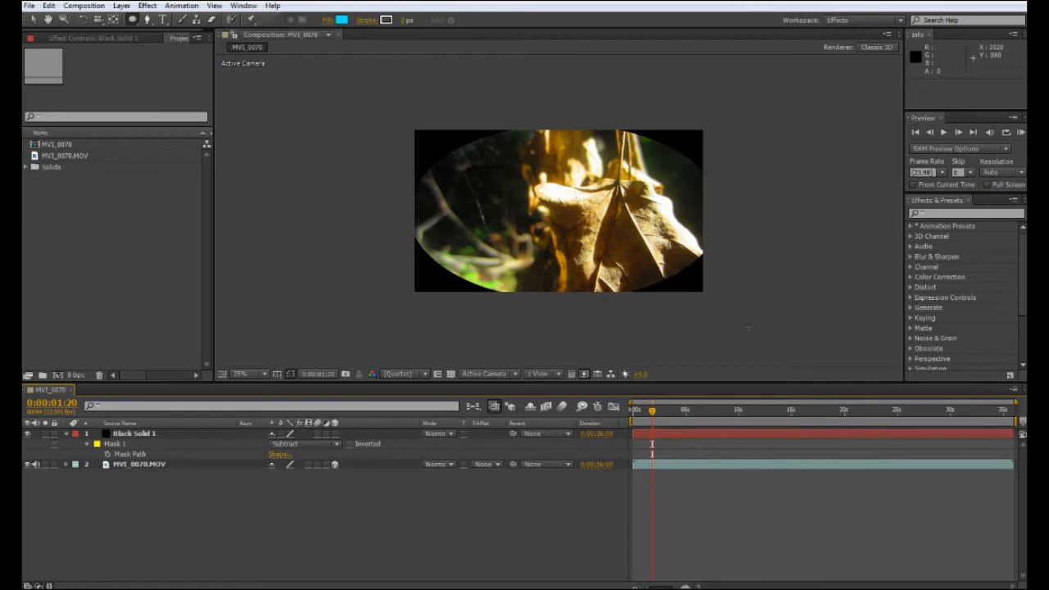
Step: Set the black solid's Mask Feather to about 431 pixels to soften the vignette edge
left_click(144, 441)
key("f")
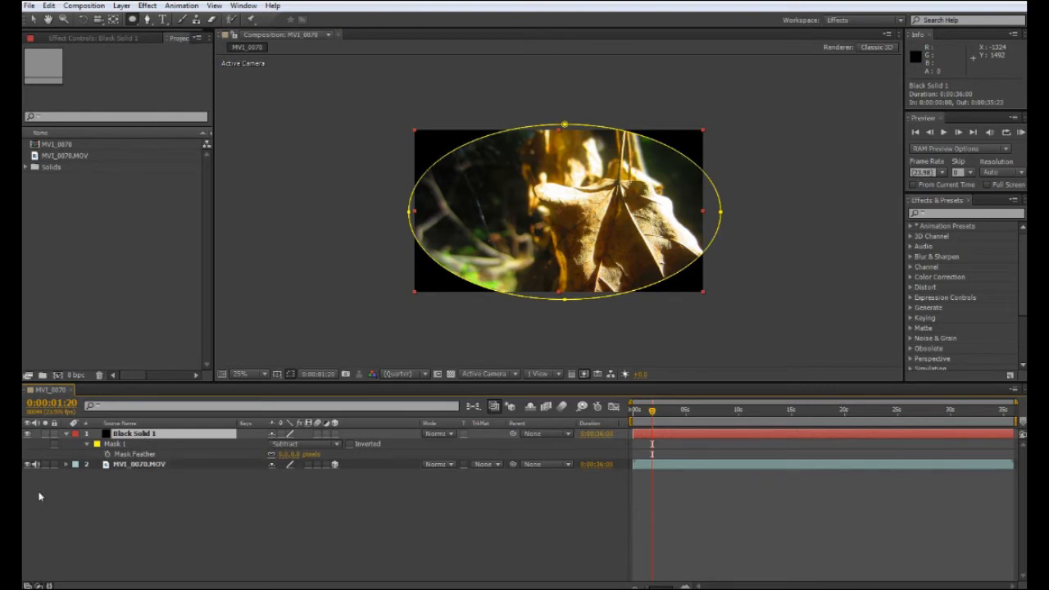
left_click_drag(287, 454, 385, 454)
left_click_drag(618, 454, 574, 453)
left_click(405, 515)
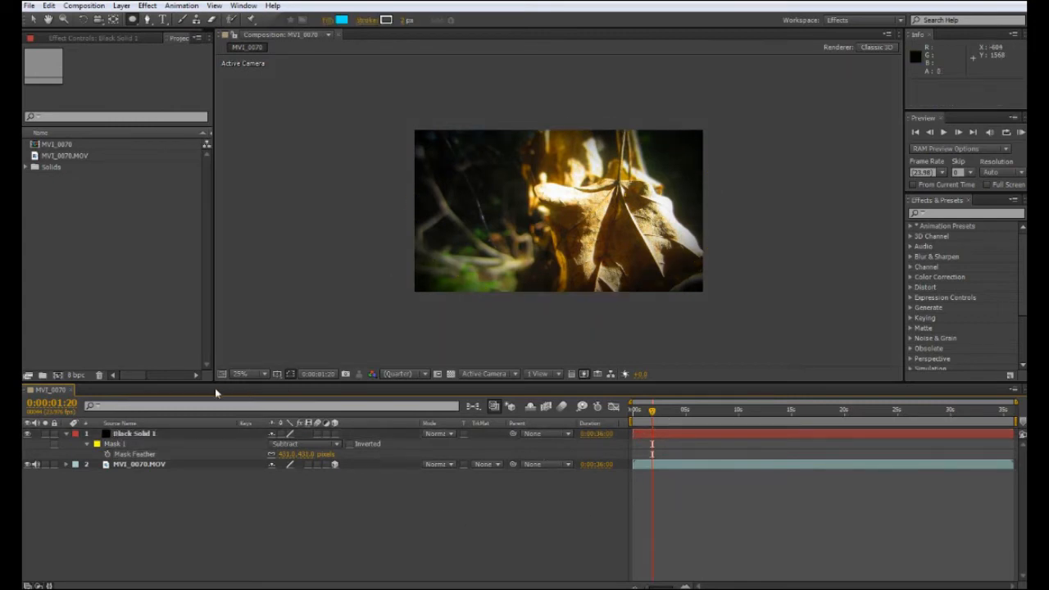
Step: At the start of the timeline, add the text "Woodle Poodles" and position it across the lower part of the frame
left_click_drag(654, 420, 604, 419)
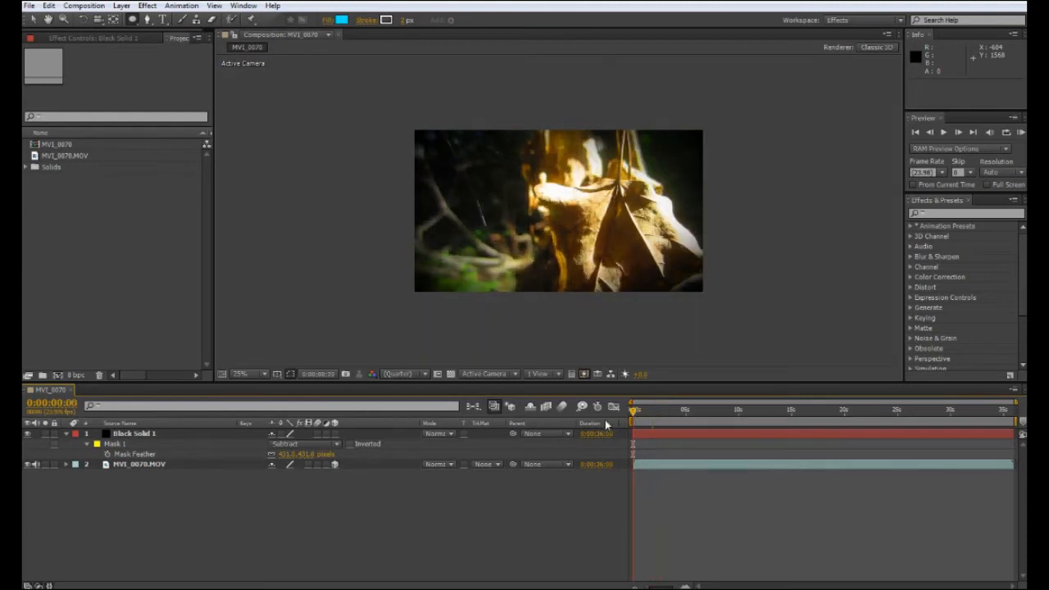
left_click(163, 21)
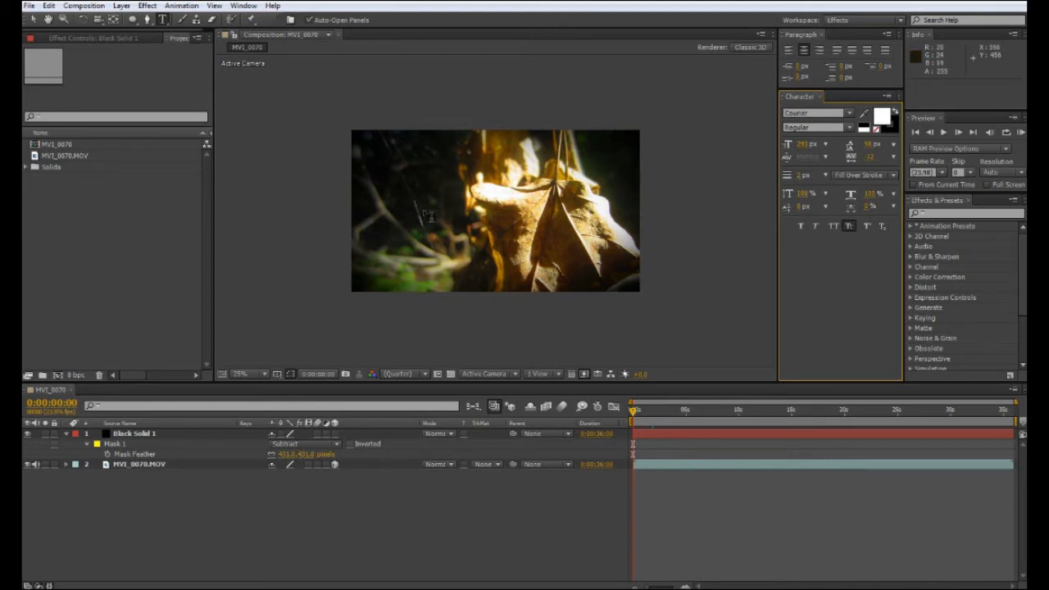
left_click(420, 260)
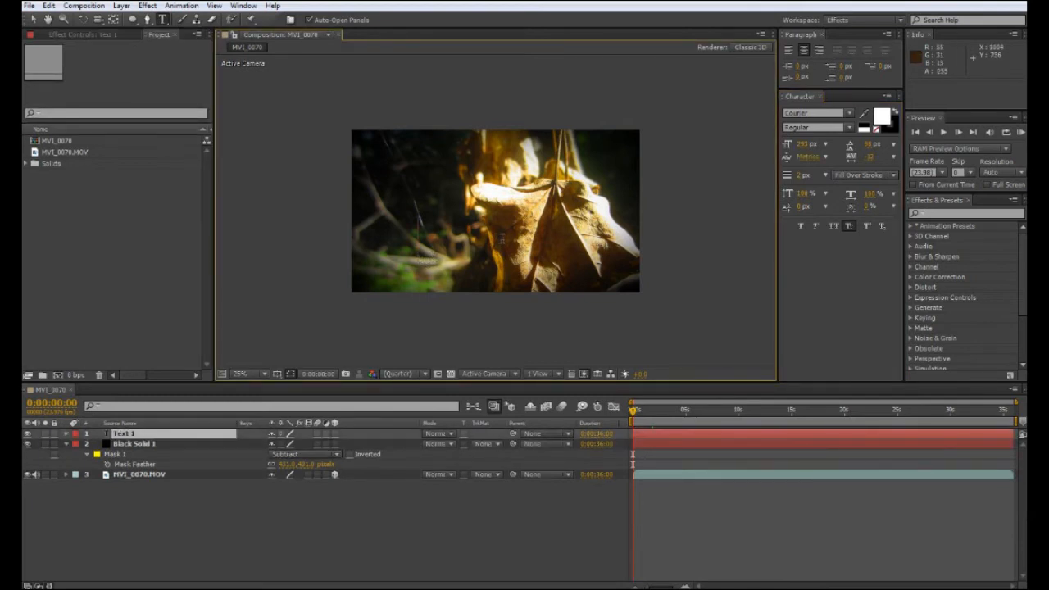
type("Wo")
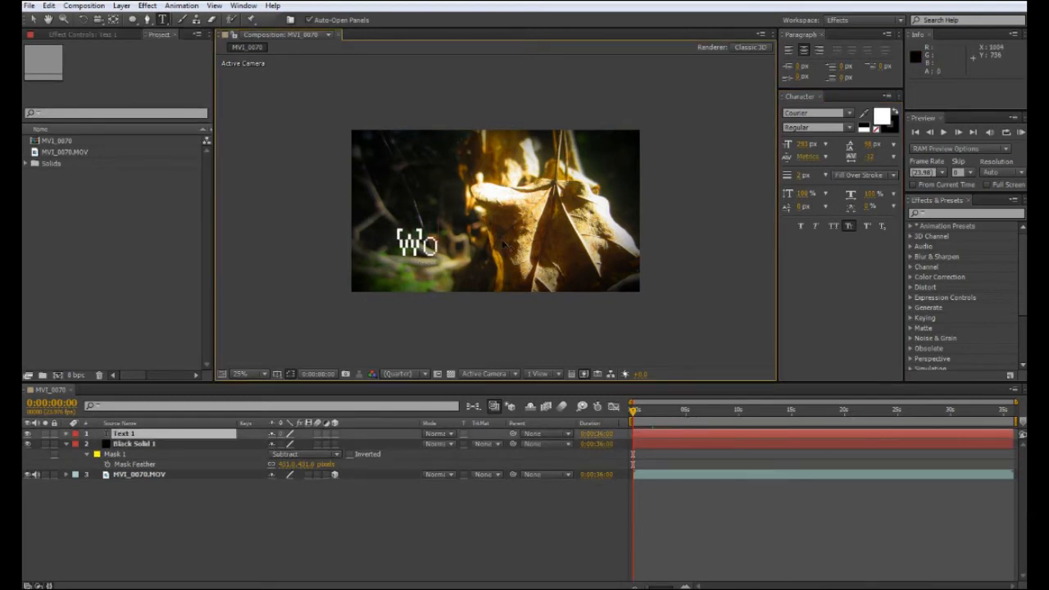
type("odle Poodles")
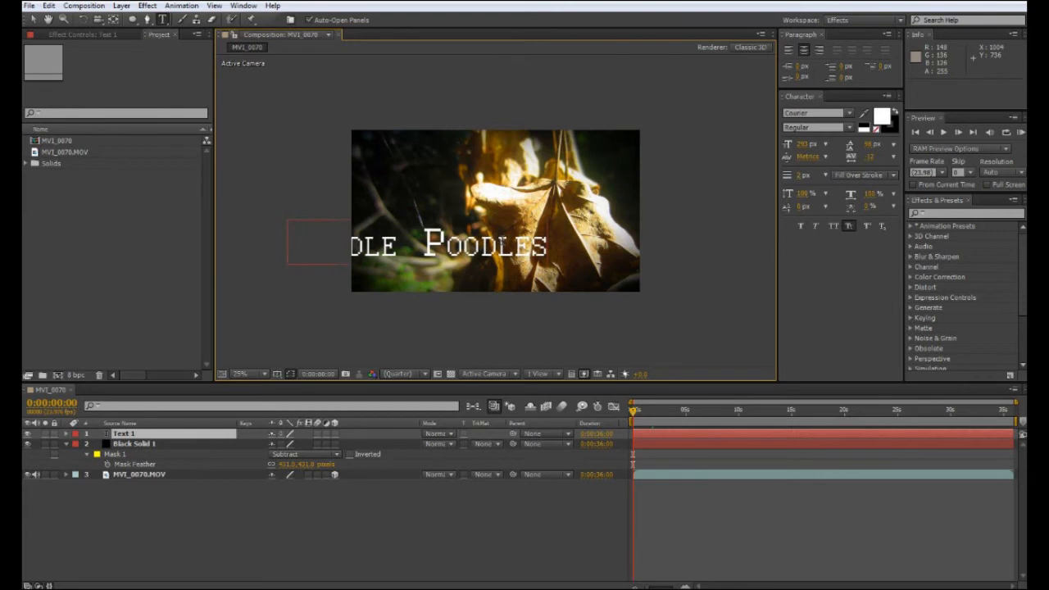
left_click(33, 20)
left_click_drag(390, 246, 462, 254)
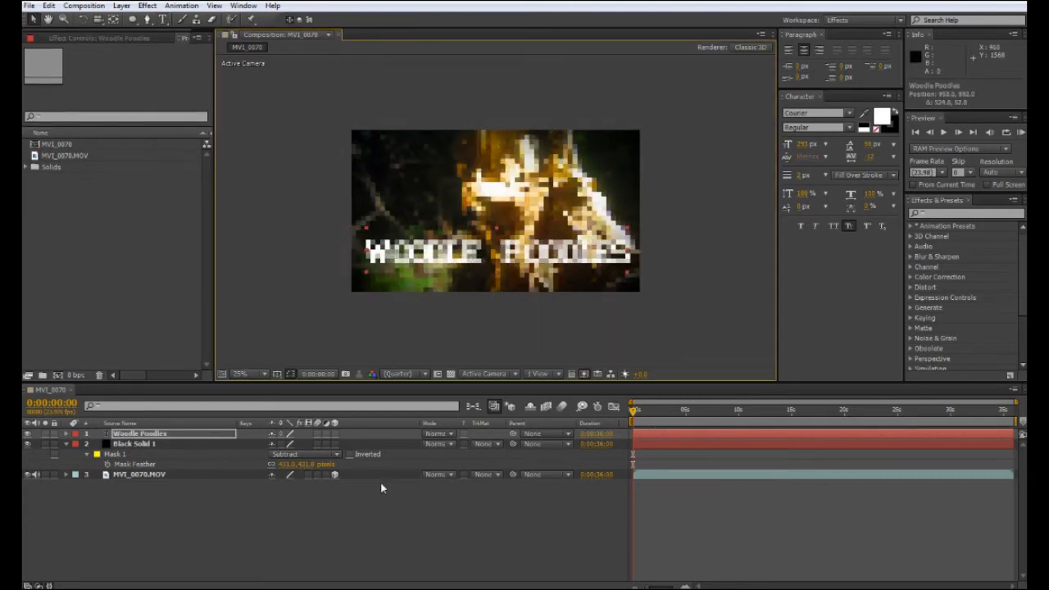
left_click(368, 520)
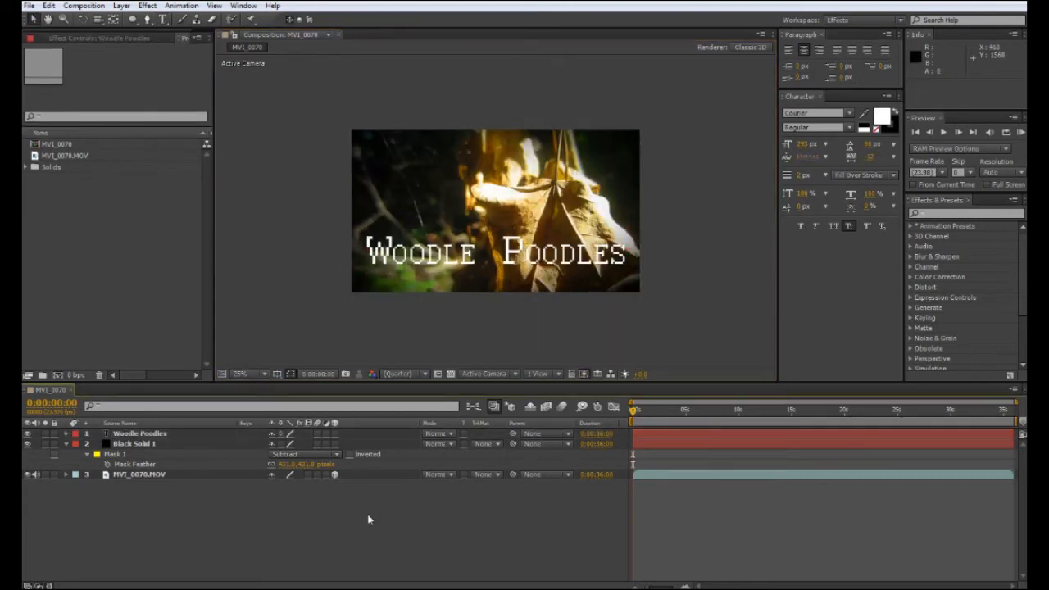
left_click(160, 434)
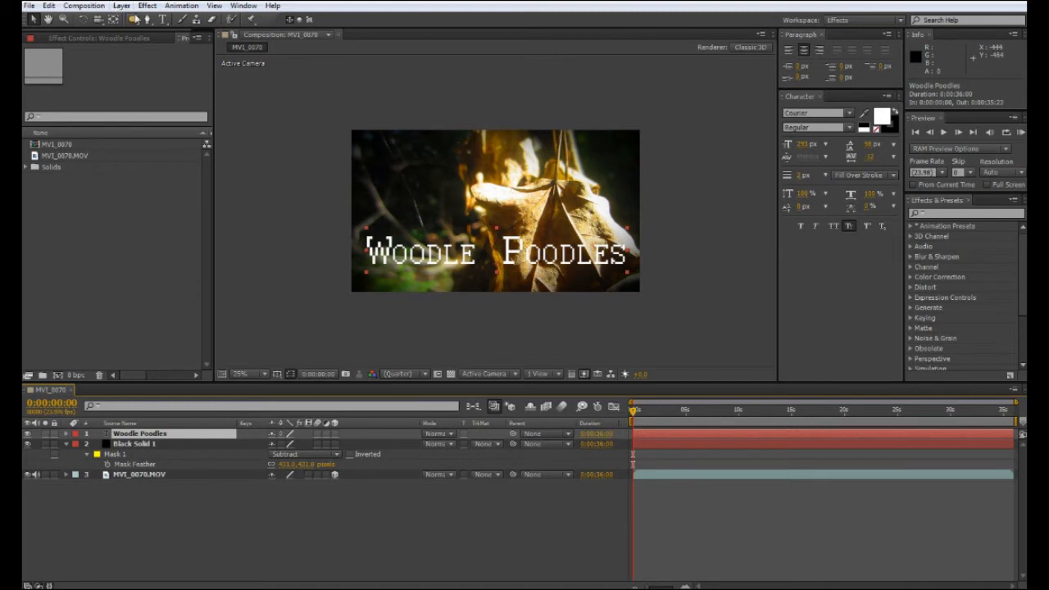
left_click(945, 214)
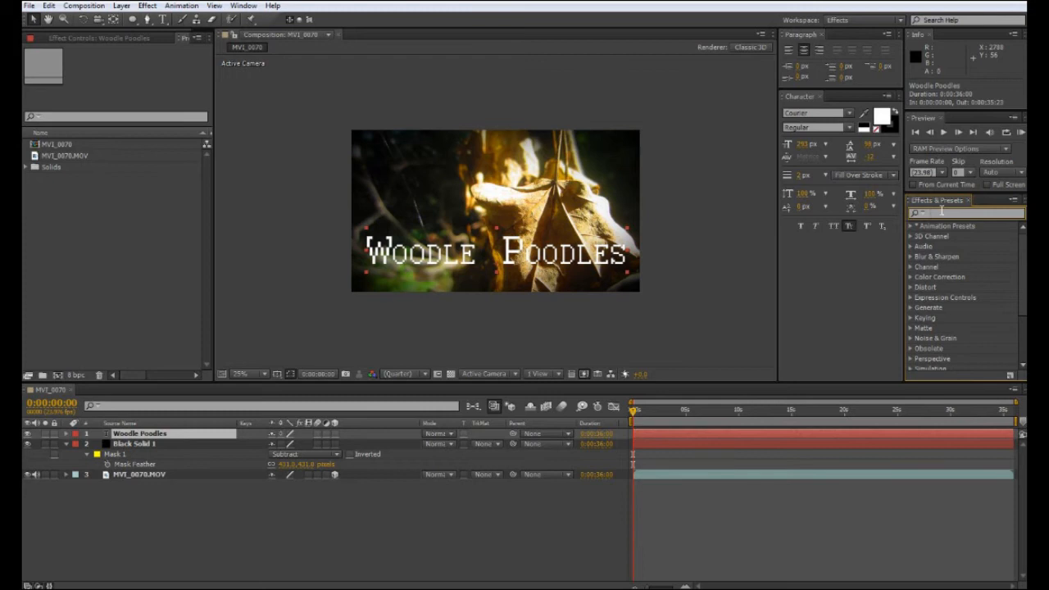
left_click(246, 6)
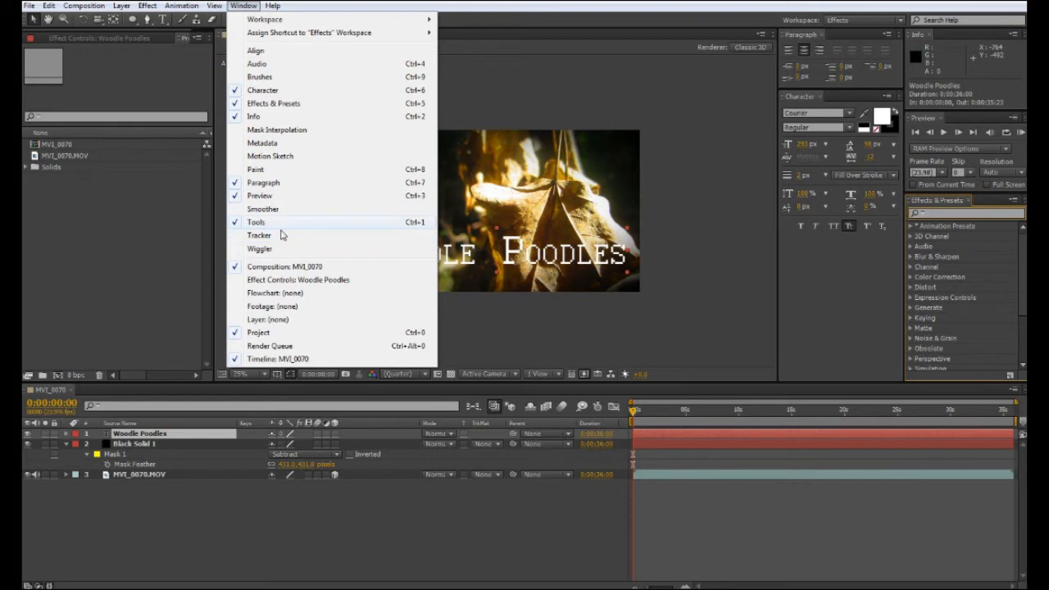
left_click(290, 506)
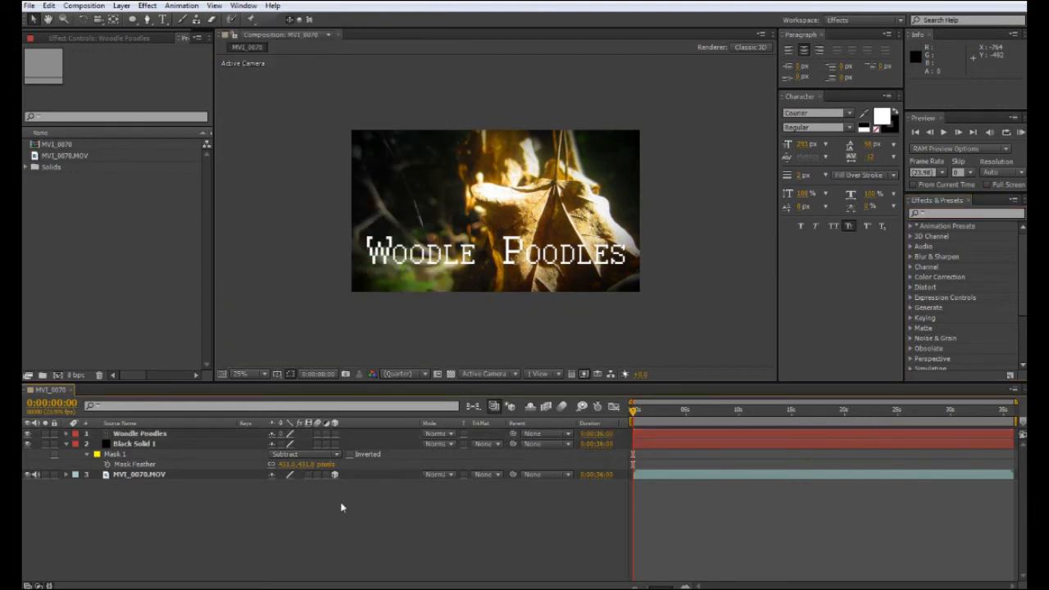
Step: Try the Lighten and Add blending modes on the Woodle Poodles text layer and restore it to Normal
left_click(434, 443)
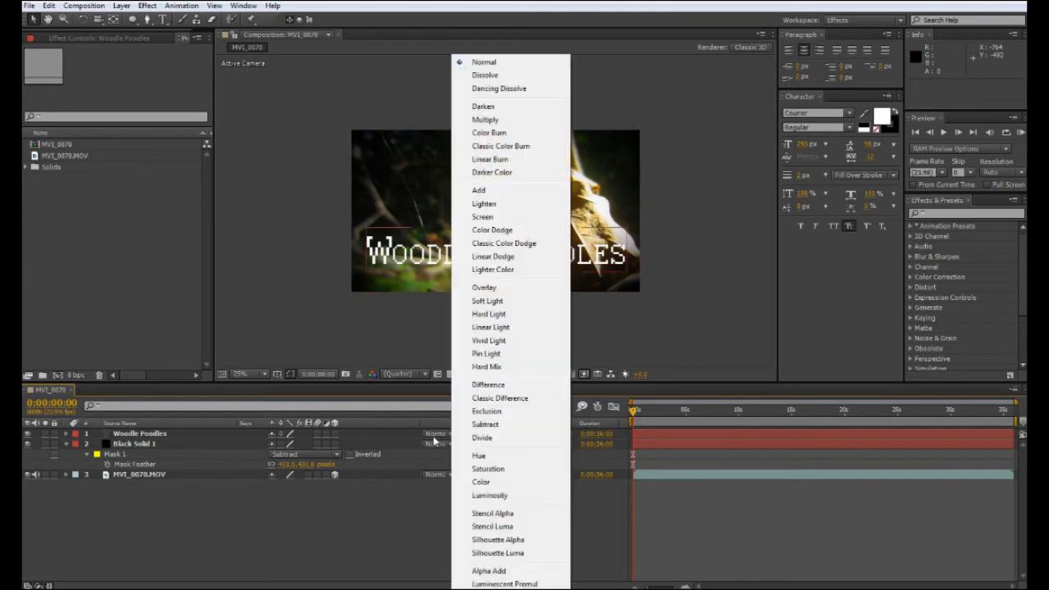
left_click(483, 203)
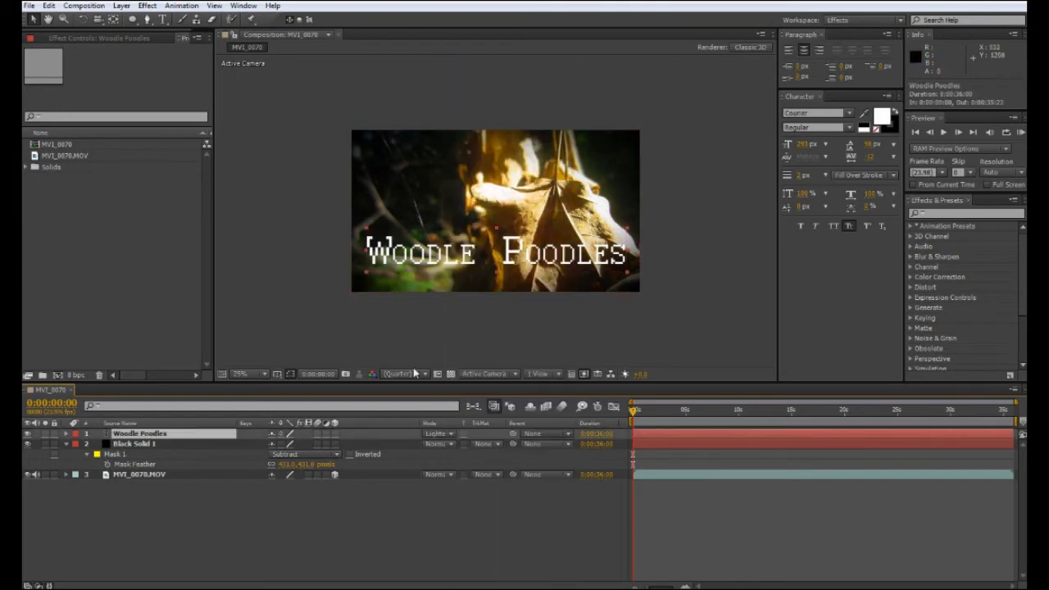
left_click(438, 434)
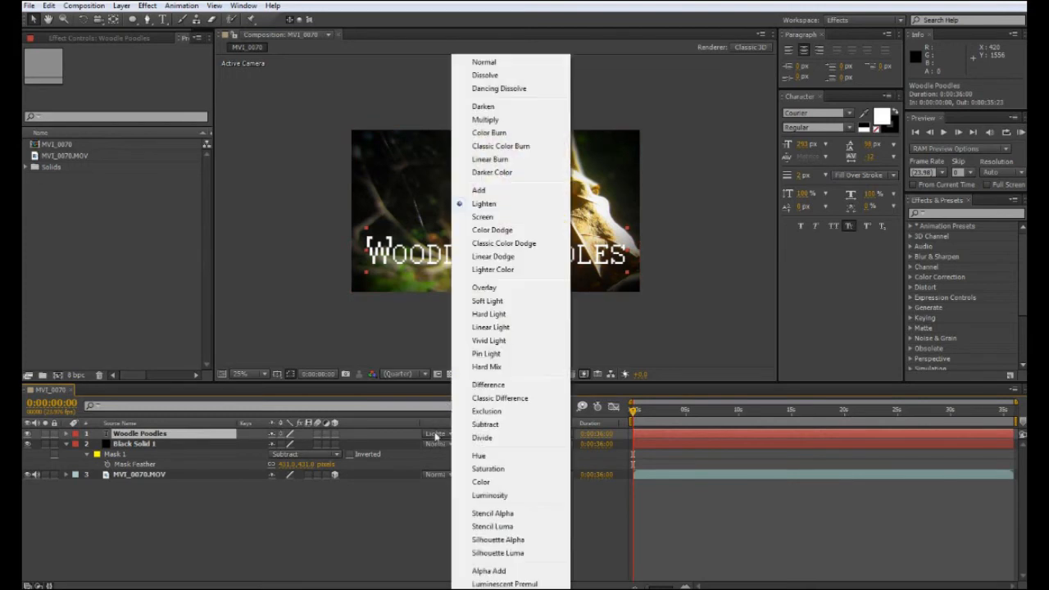
left_click(473, 190)
left_click(444, 434)
left_click(485, 62)
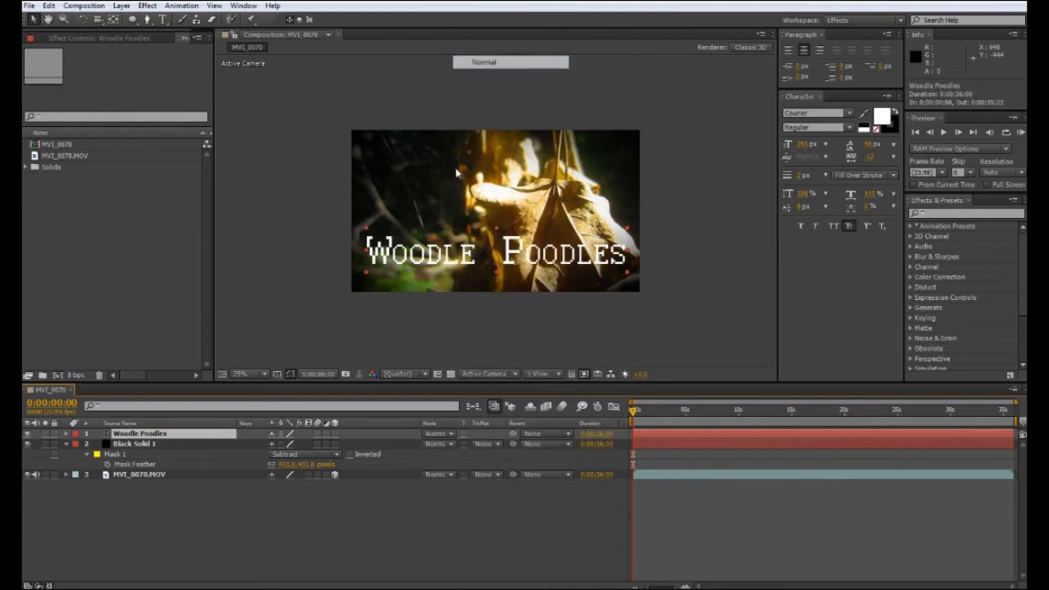
right_click(400, 423)
mouse_move(450, 462)
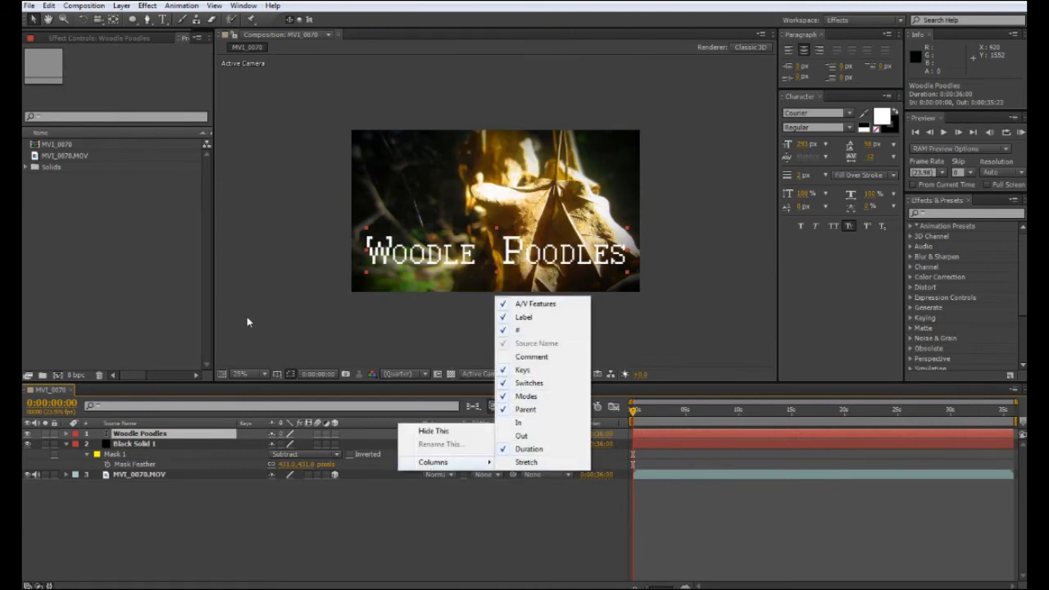
left_click(257, 505)
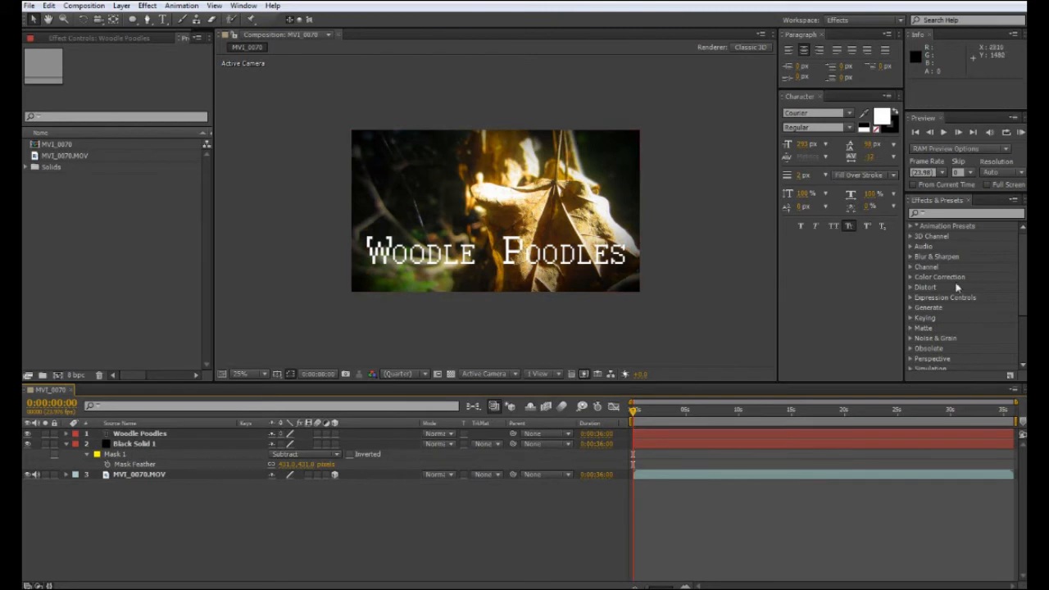
Step: Search the effects for "curves" and create a new adjustment layer above all other layers
left_click(949, 215)
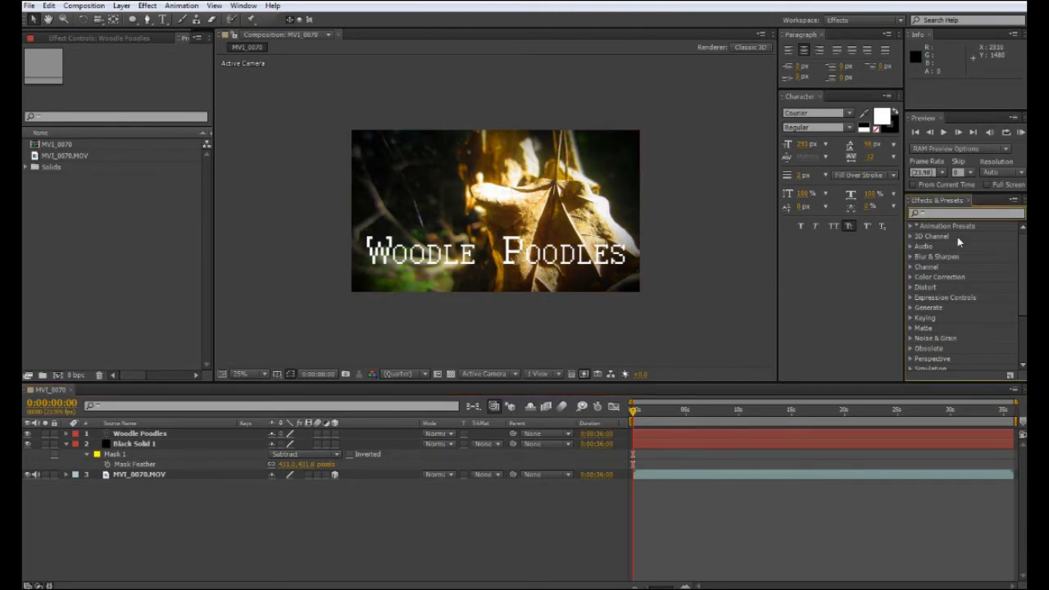
type("curves")
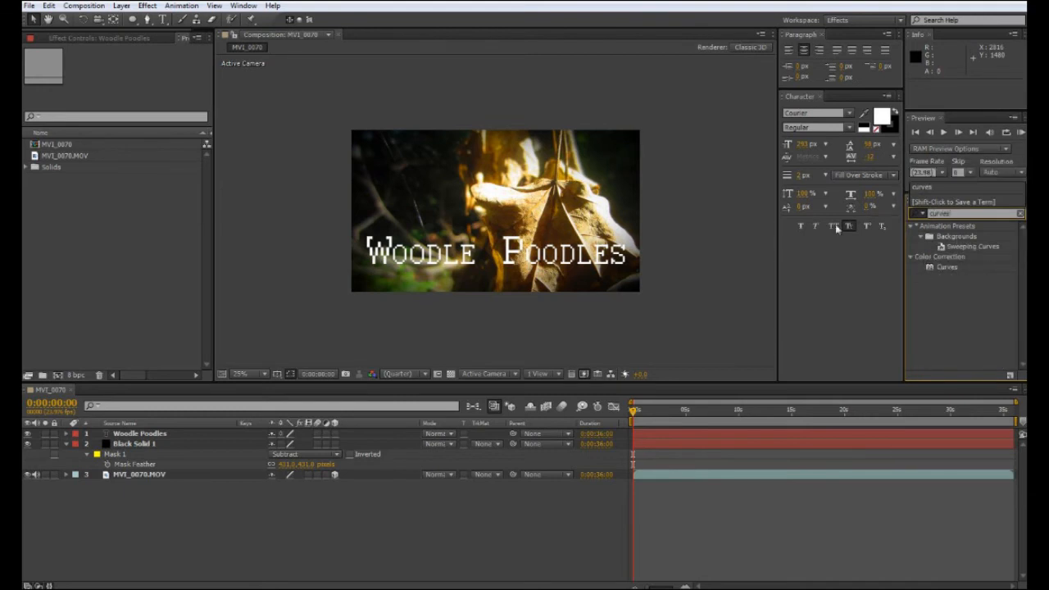
left_click(150, 9)
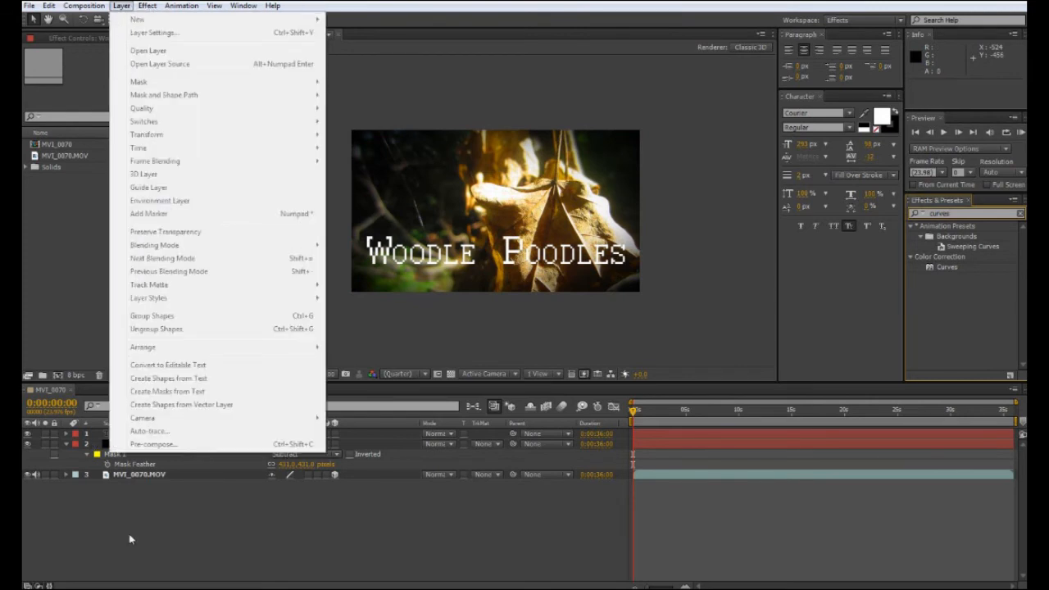
left_click(132, 541)
left_click(125, 5)
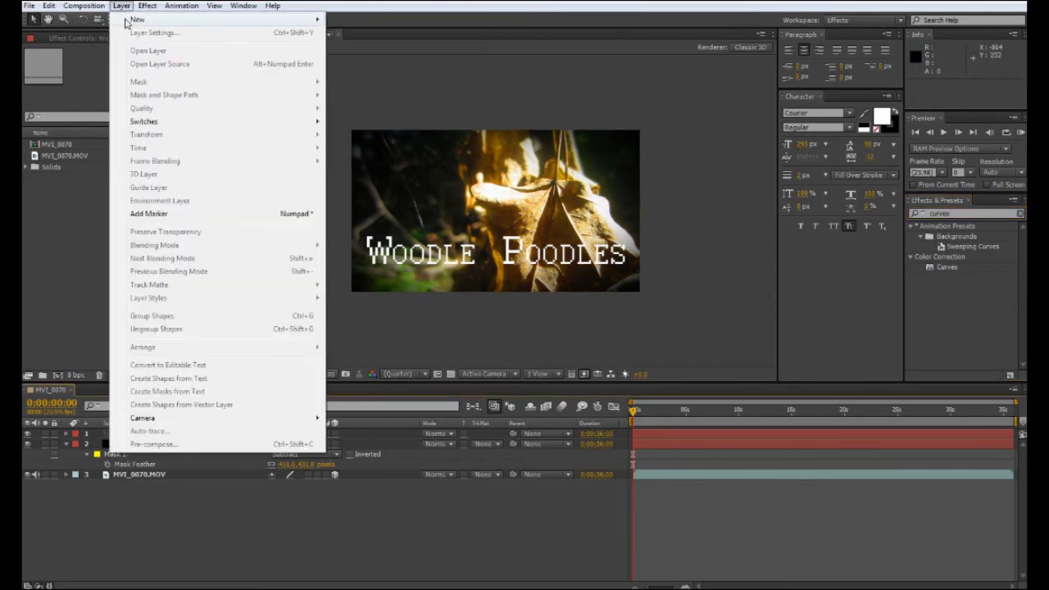
mouse_move(274, 19)
left_click(386, 98)
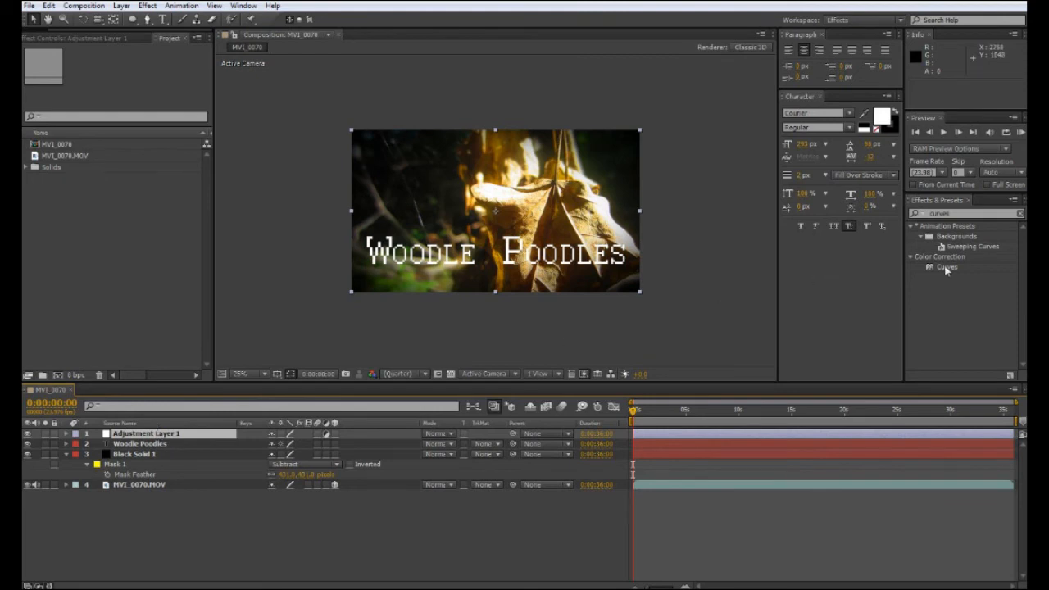
Step: Apply the Curves effect to the adjustment layer and pull the lower part of the RGB curve slightly down
left_click_drag(938, 266, 118, 435)
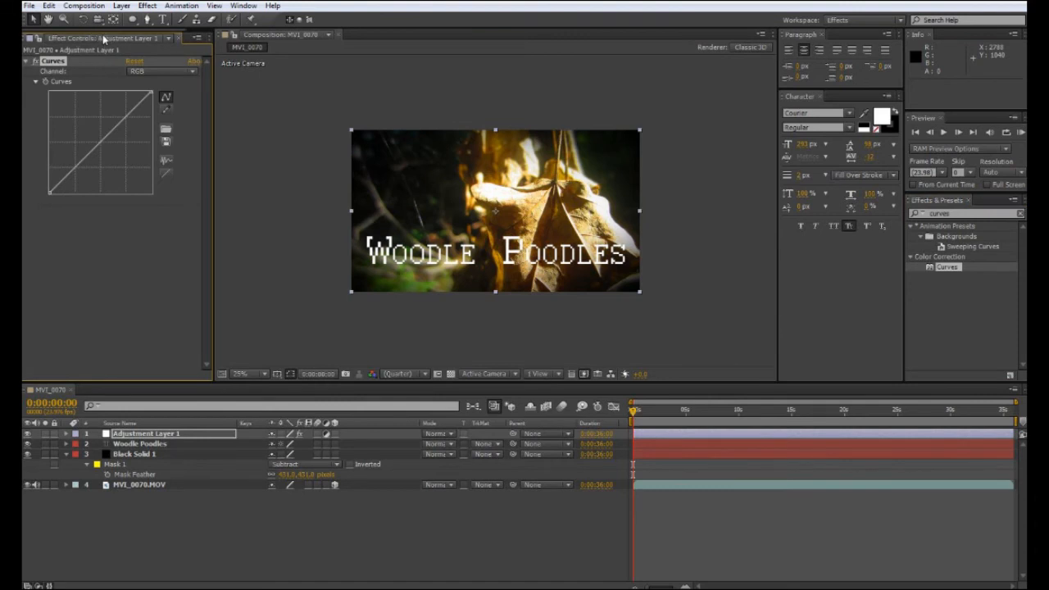
left_click_drag(80, 163, 86, 170)
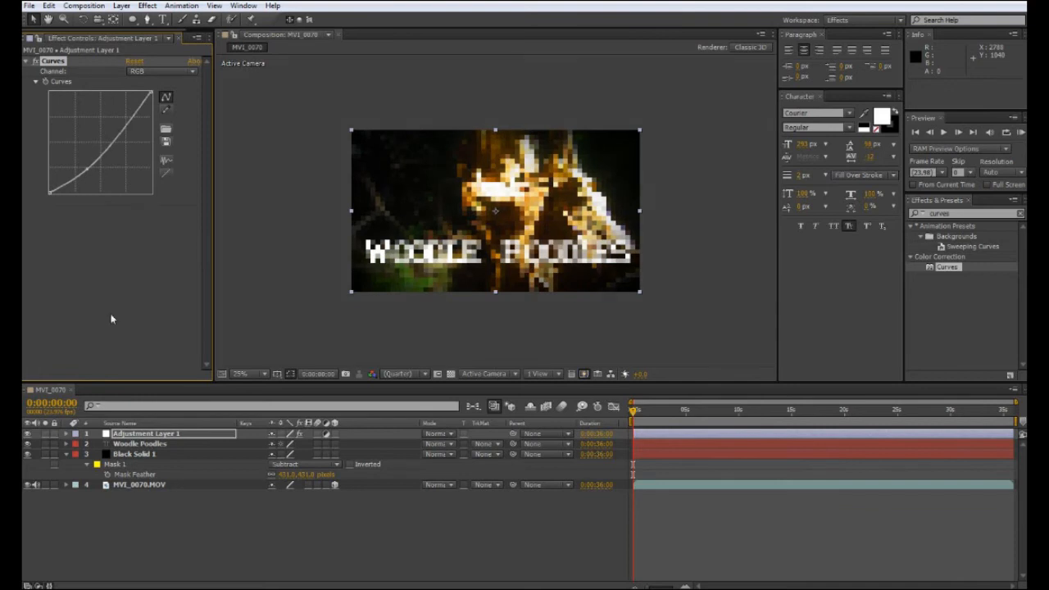
Step: Compare the composition with the Black Solid 1 and Woodle Poodles layers hidden and shown
left_click(153, 556)
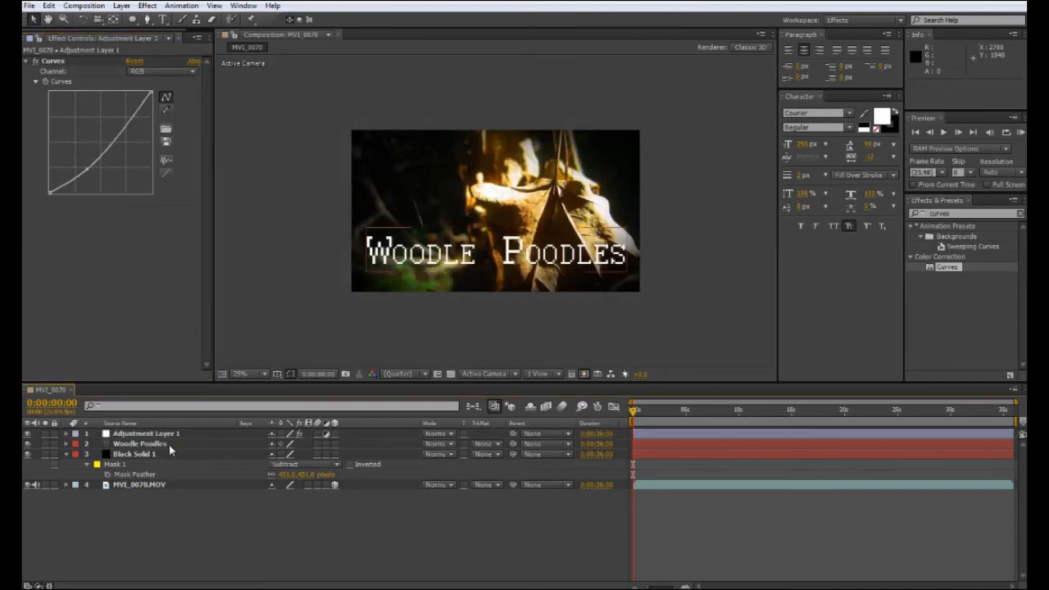
mouse_move(143, 435)
left_mouse_down()
mouse_move(144, 465)
mouse_move(127, 474)
mouse_move(134, 435)
left_mouse_up()
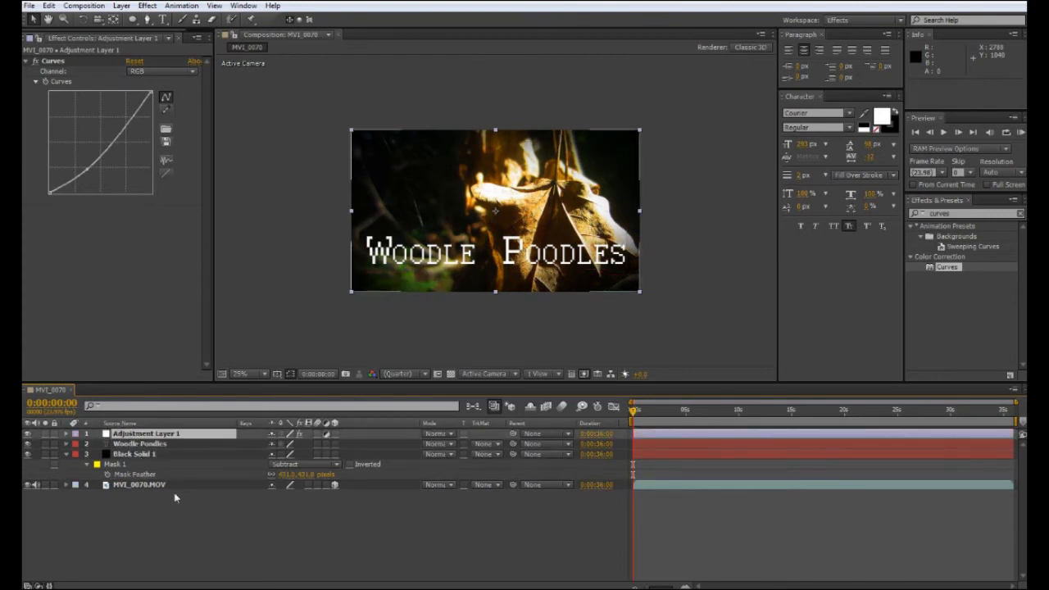
left_click(163, 526)
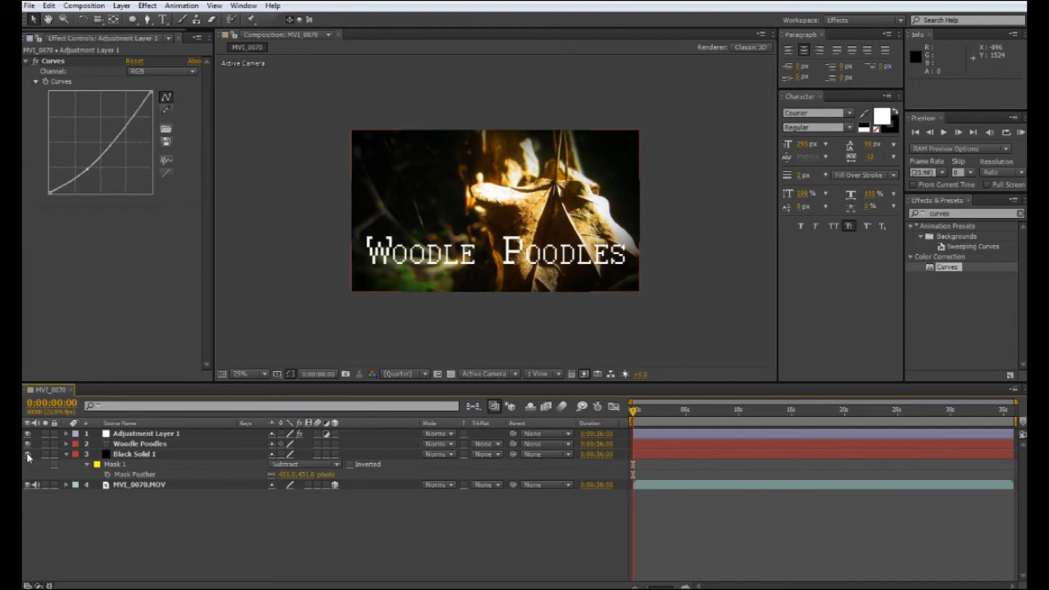
left_click_drag(28, 455, 28, 443)
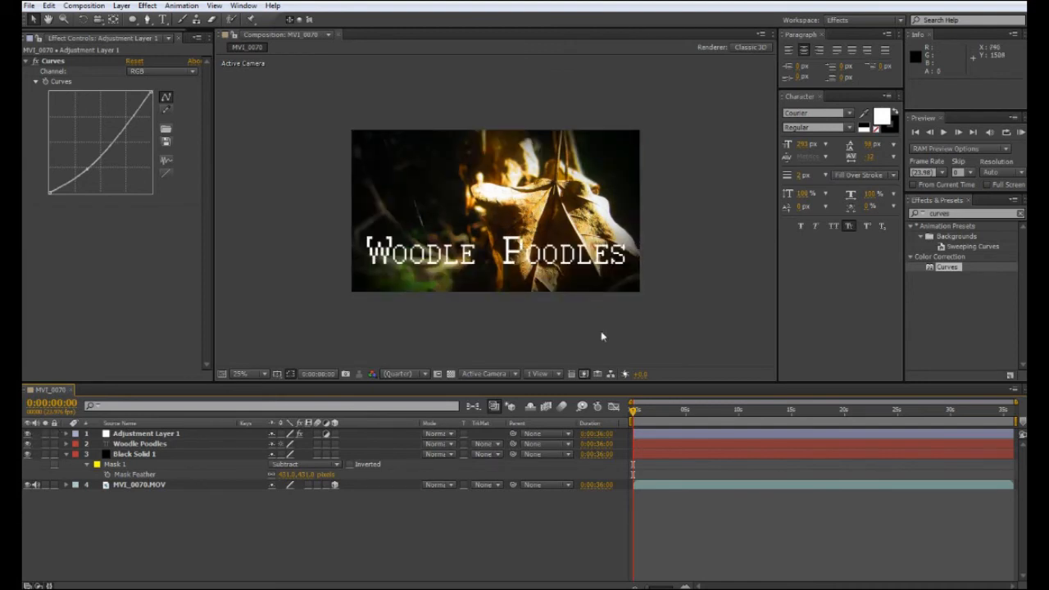
left_click(215, 6)
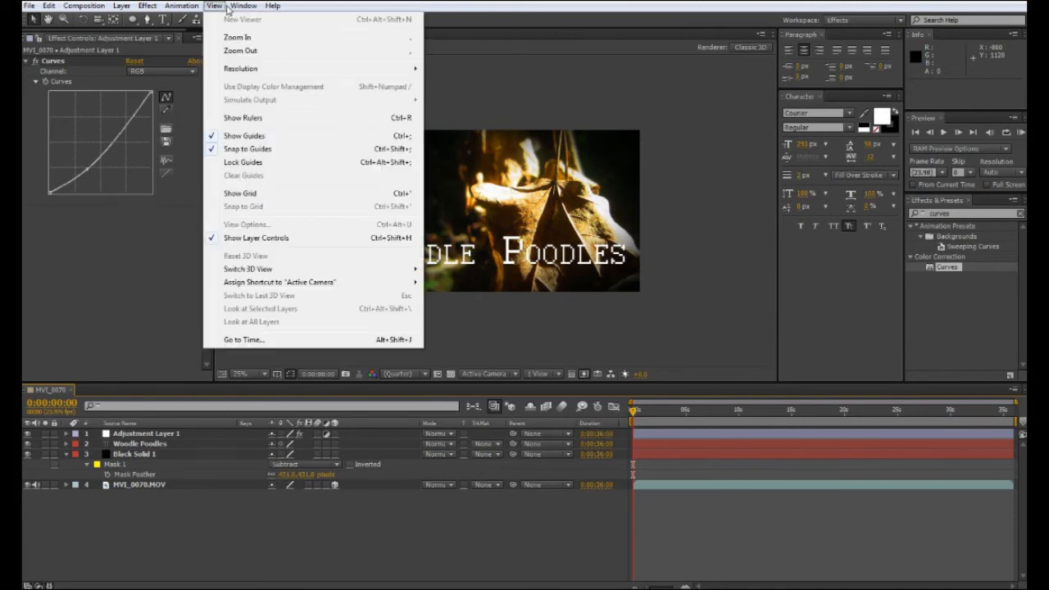
mouse_move(231, 9)
mouse_move(78, 7)
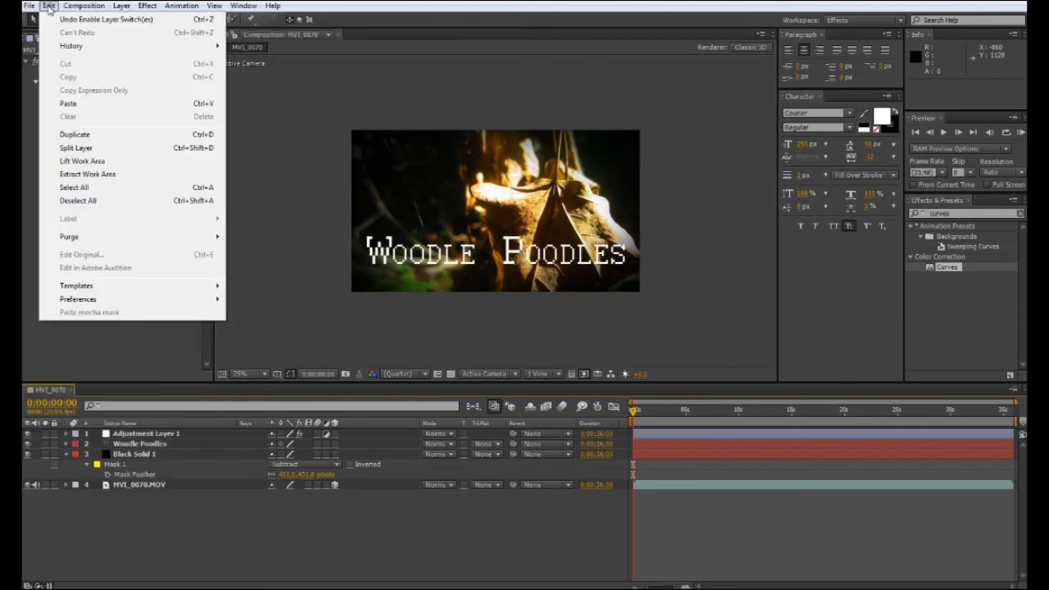
left_click(69, 347)
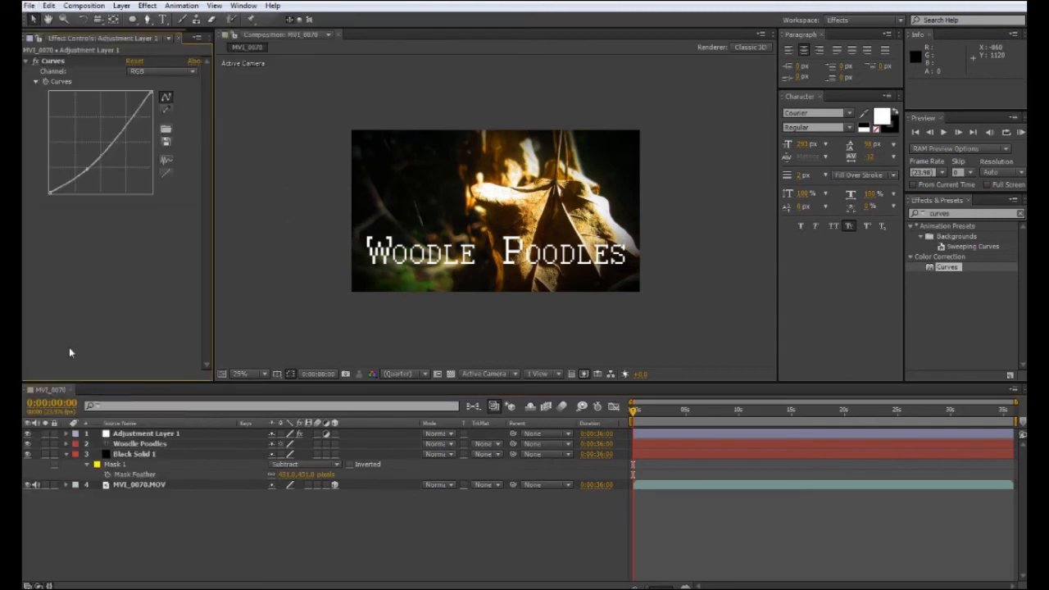
Step: Clear the effects search and scrub through the timeline, leaving the playhead at 0:00:09:22
left_click_drag(966, 212, 853, 208)
key("BackSpace")
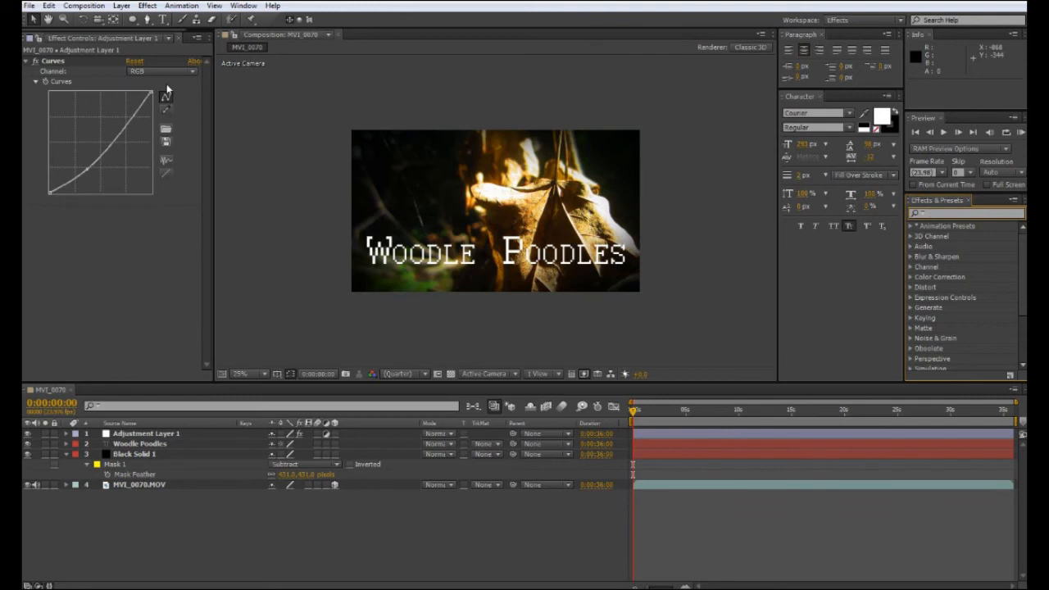
left_click(752, 410)
key("space")
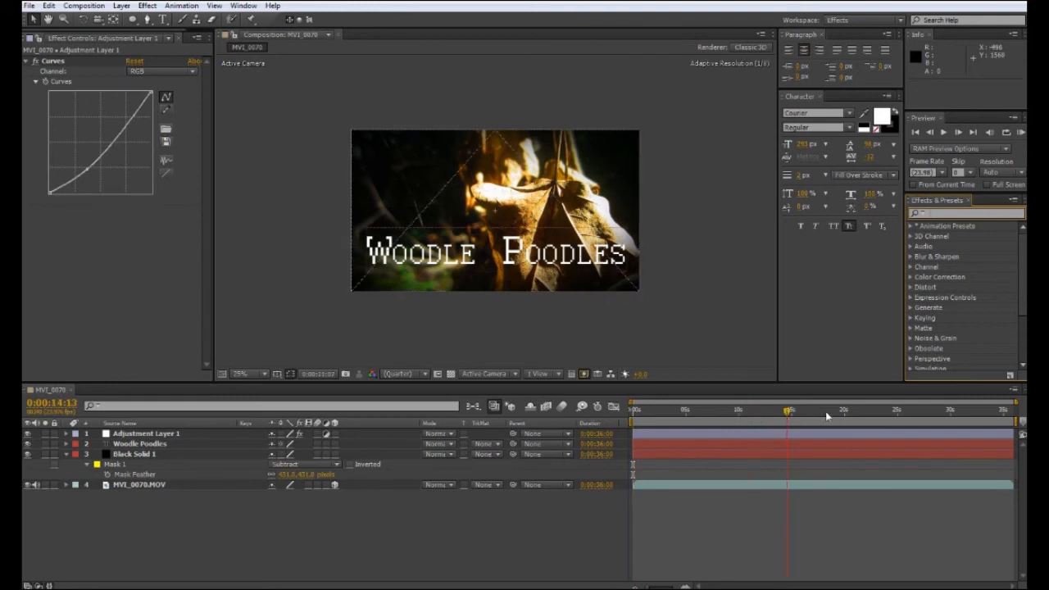
left_click_drag(909, 408, 738, 409)
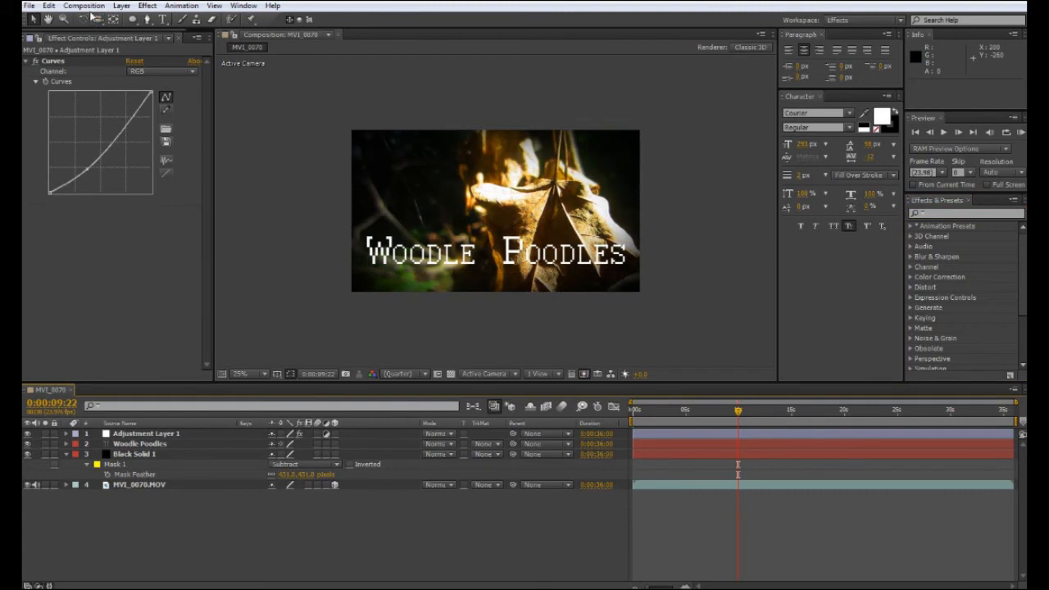
Step: Add the MVI_0070 composition to the render queue and accept render settings with Best quality and Full resolution
left_click(29, 6)
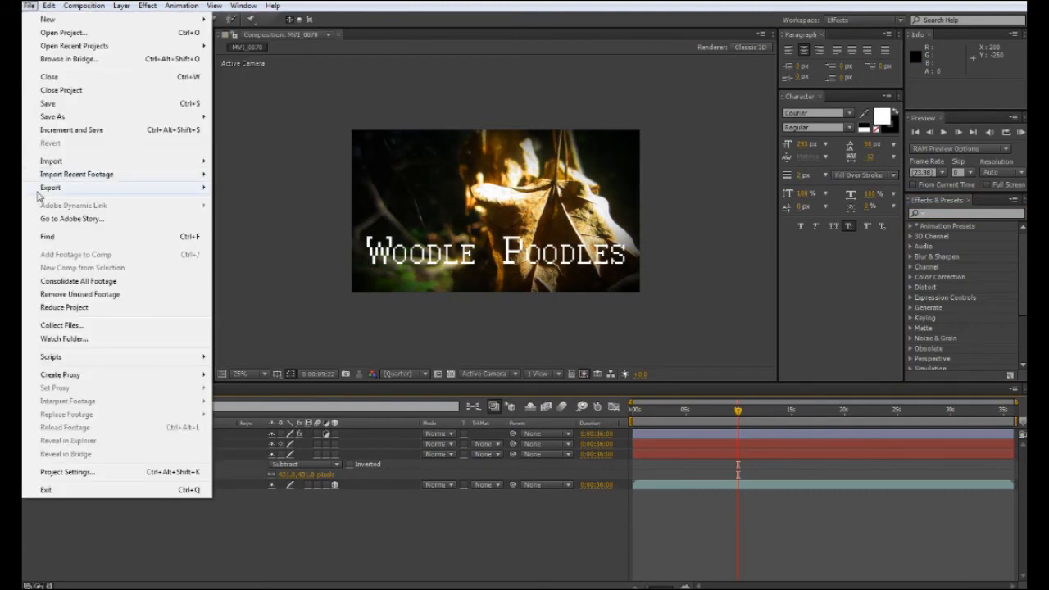
mouse_move(62, 190)
left_click(228, 190)
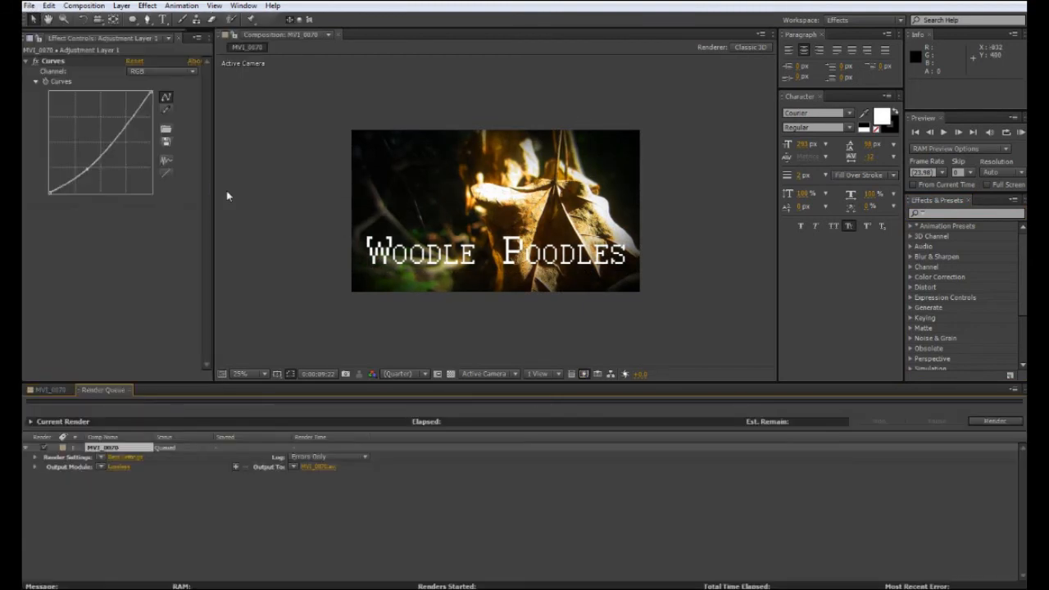
left_click(125, 458)
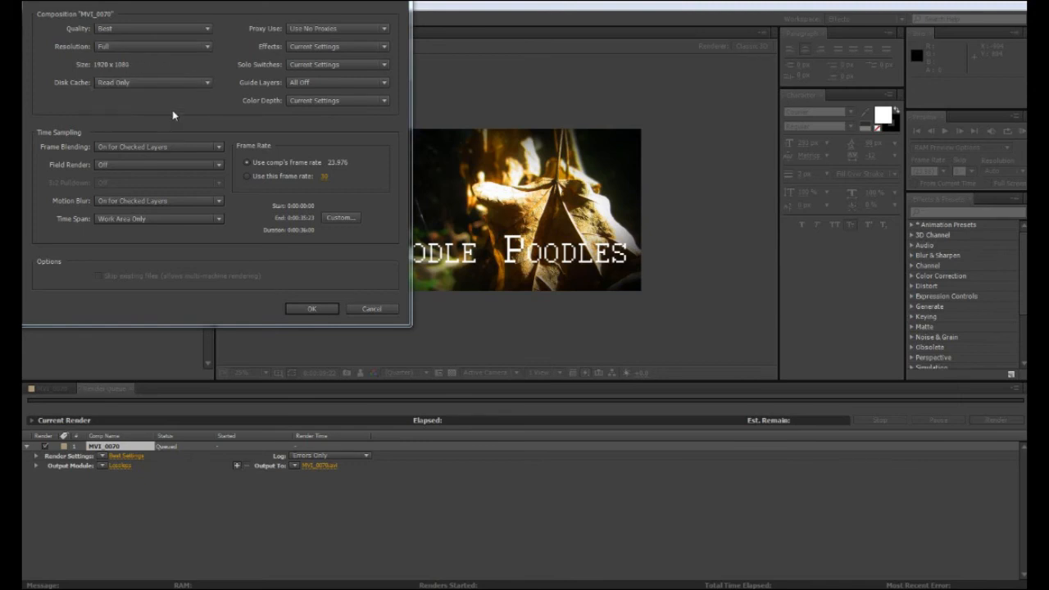
left_click(296, 310)
left_click(314, 303)
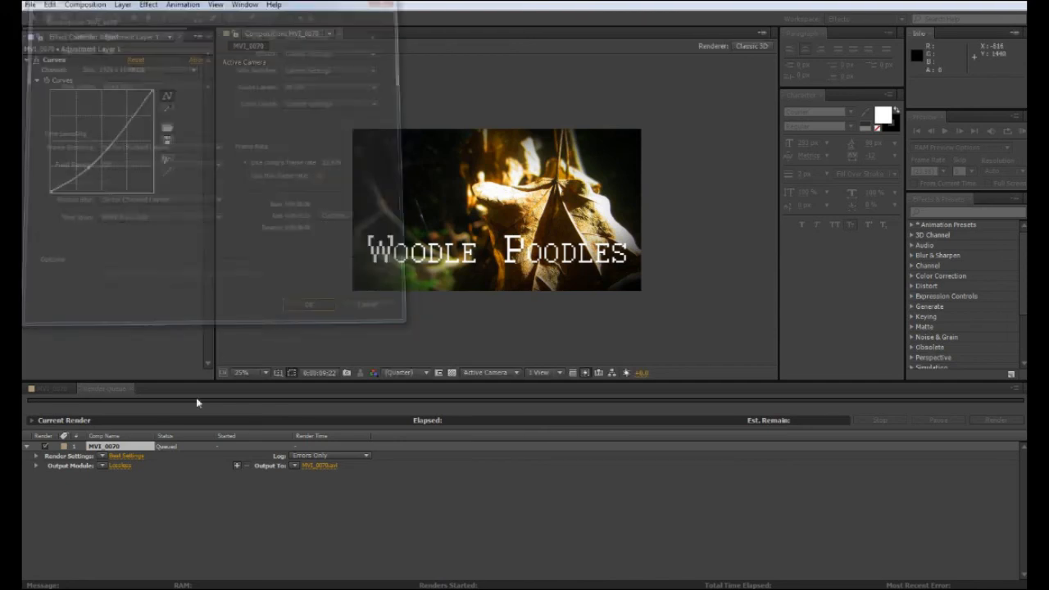
Step: Set the output module format to QuickTime and enable resizing with a custom size of 1920 x 1080
left_click(121, 466)
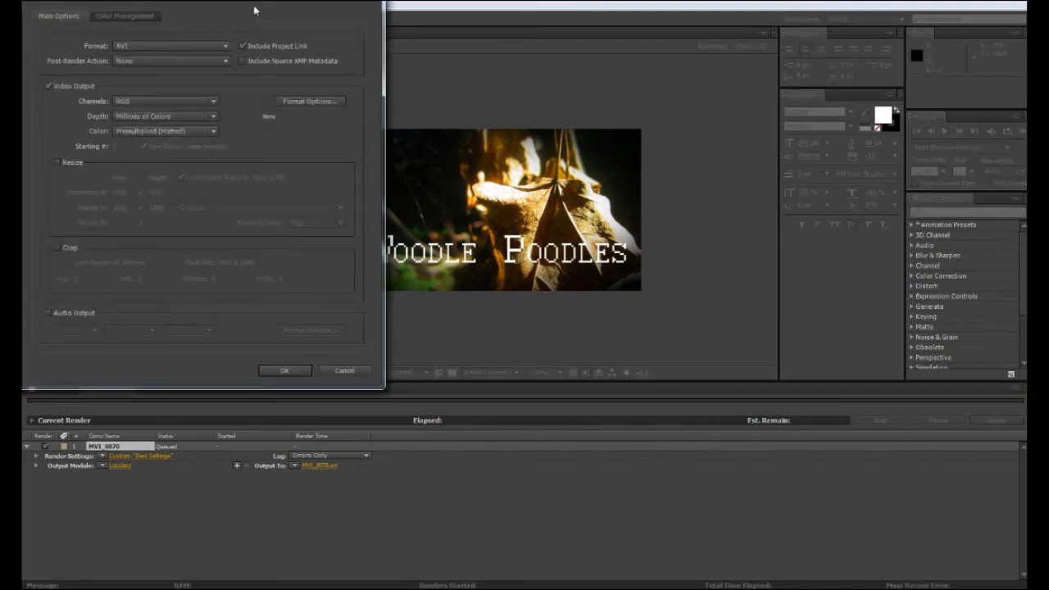
left_click(193, 50)
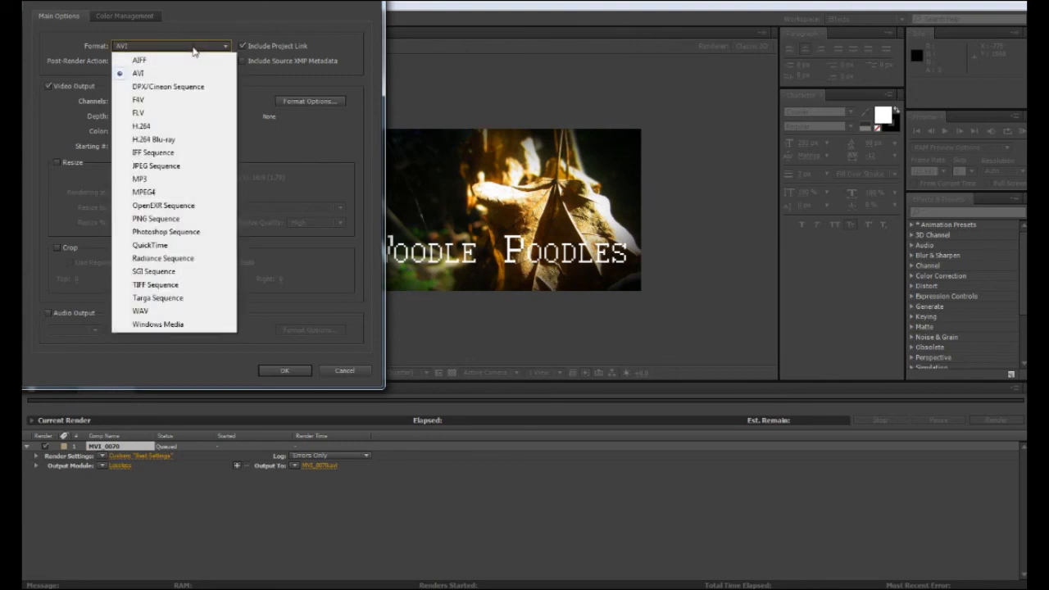
left_click(146, 246)
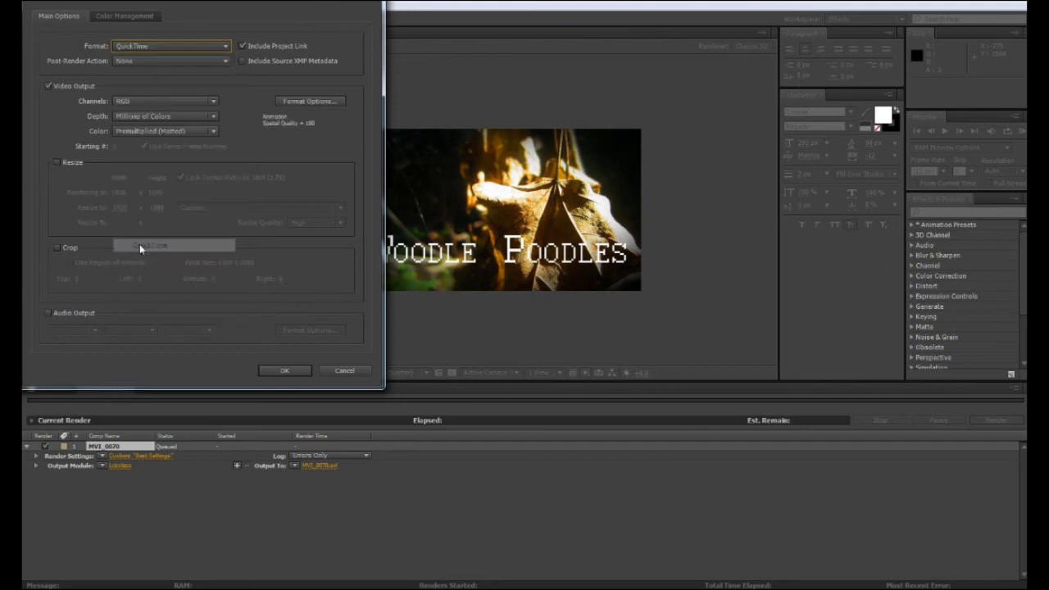
left_click(56, 162)
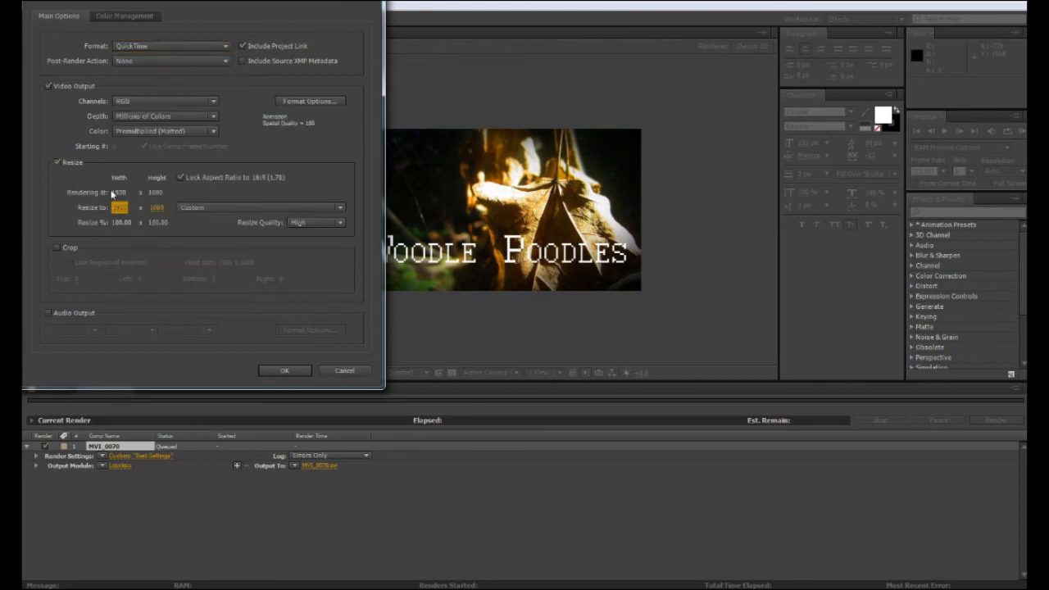
left_click(184, 209)
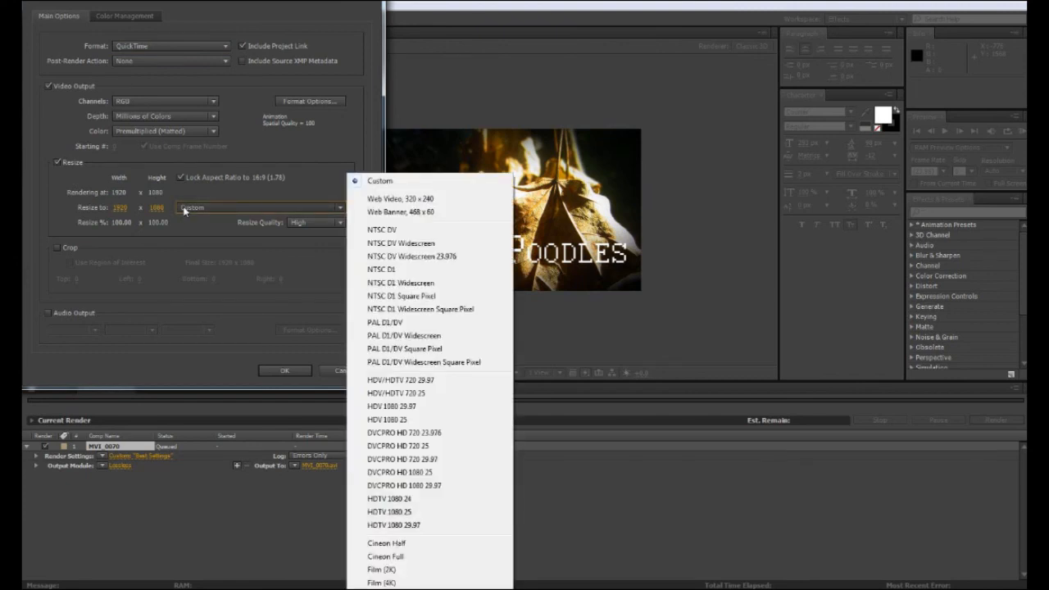
left_click(186, 196)
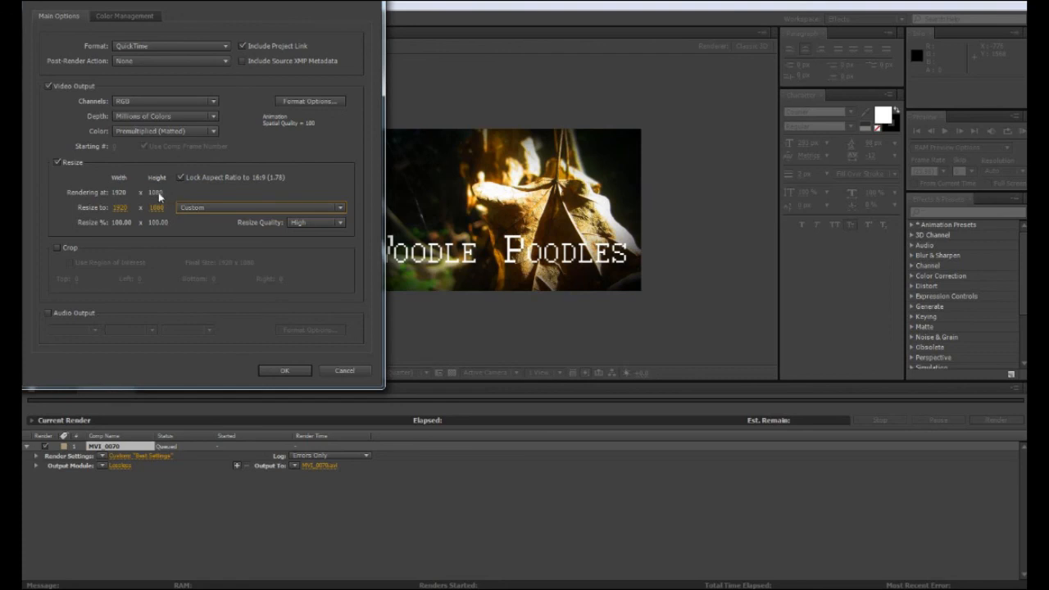
left_click(275, 370)
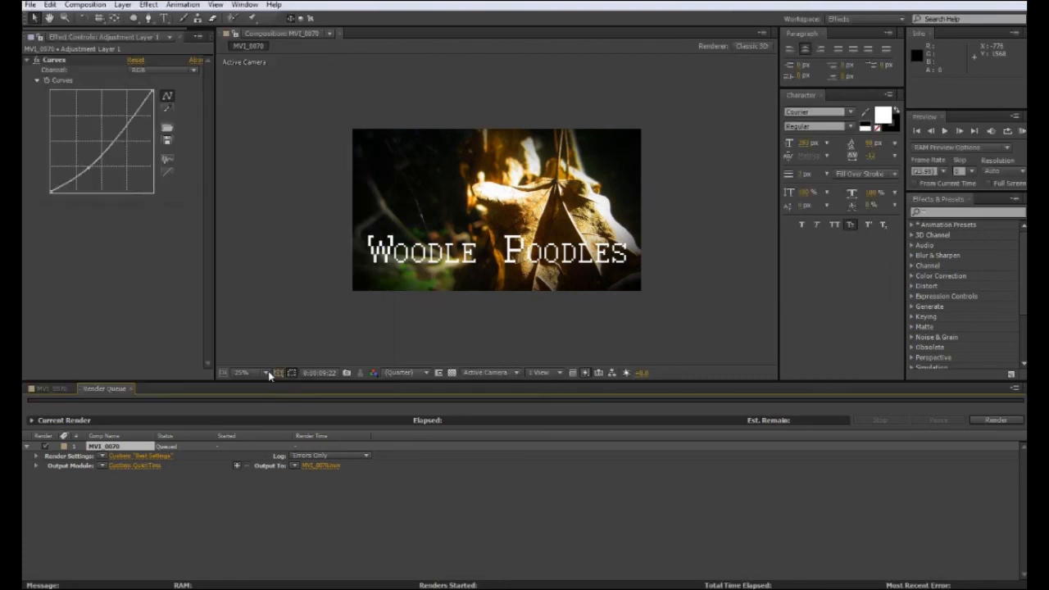
Step: Set the output movie to save on the Desktop as "Woodle Poodles" and start the render
left_click(321, 466)
scroll(112, 133, "up", 3)
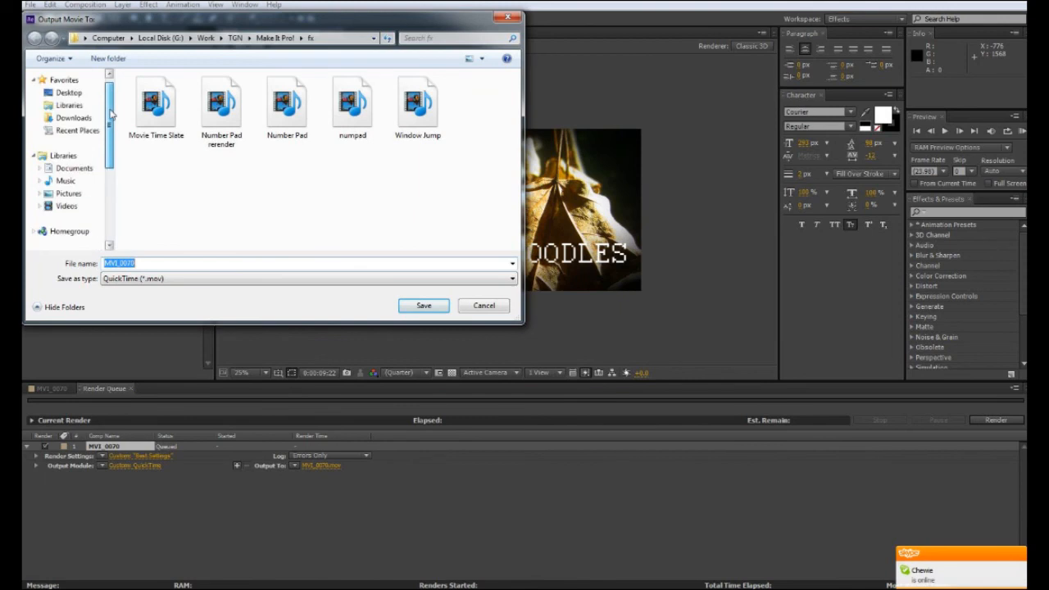
left_click(69, 93)
type("Woodle Pood")
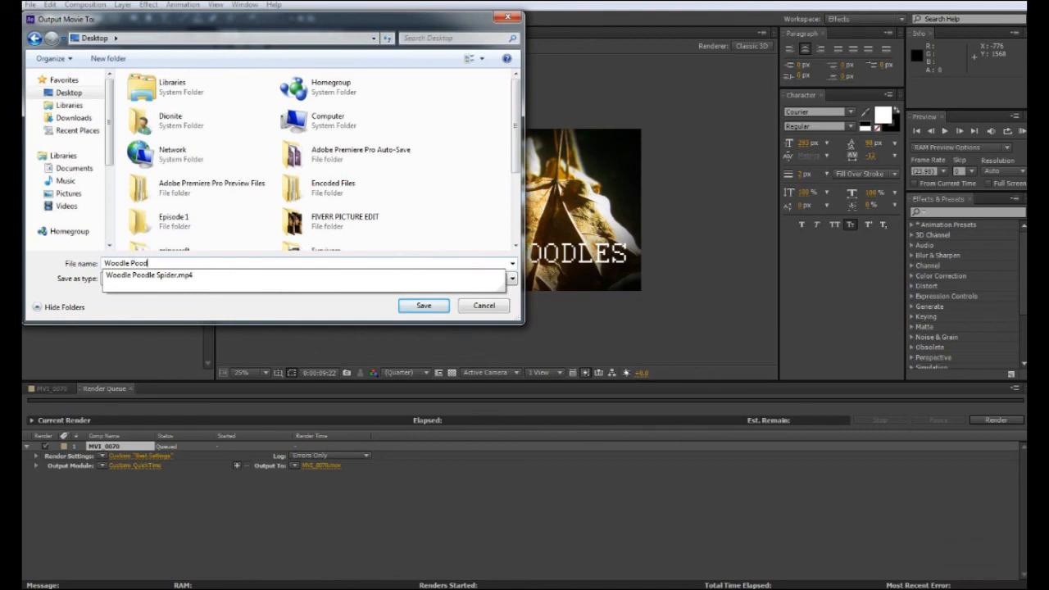
type("les")
key("Return")
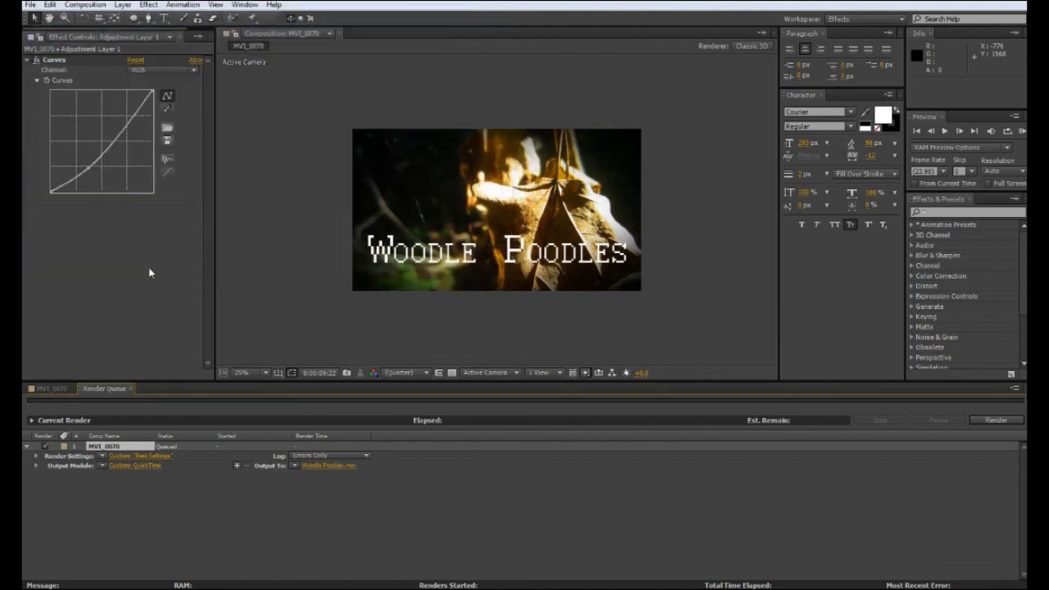
left_click(993, 421)
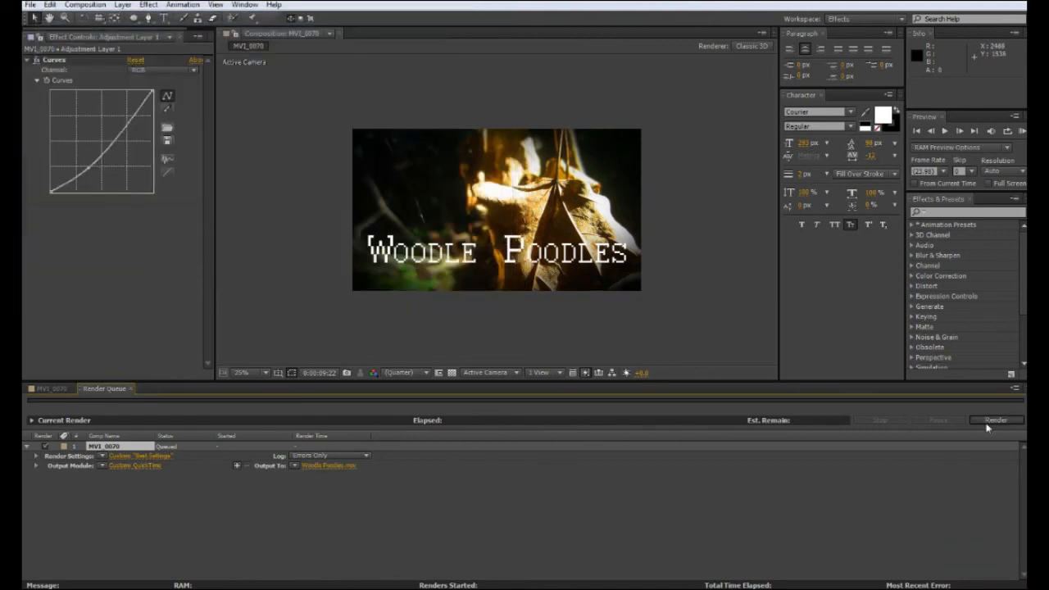